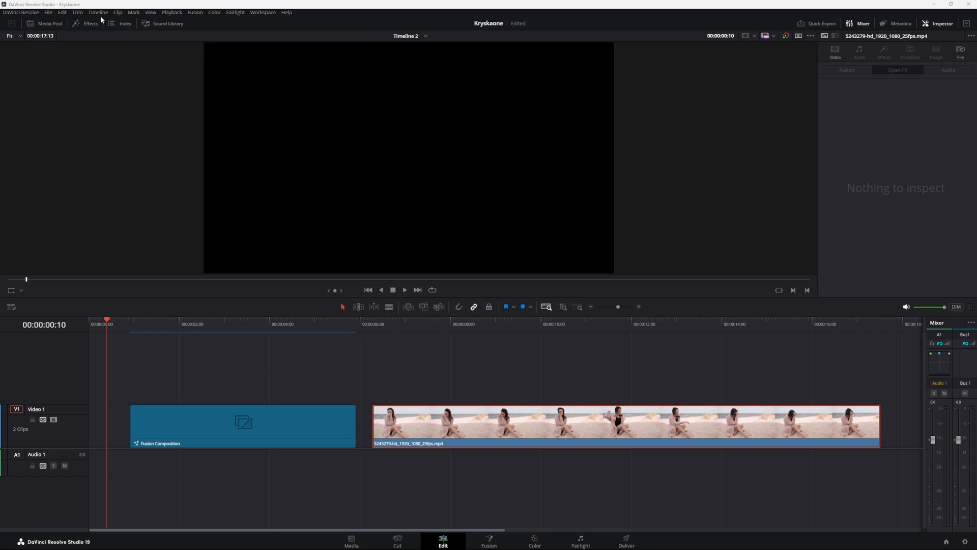
- Open the Fusion Composition clip from the timeline on the Fusion page for node editing
left_click(84, 22)
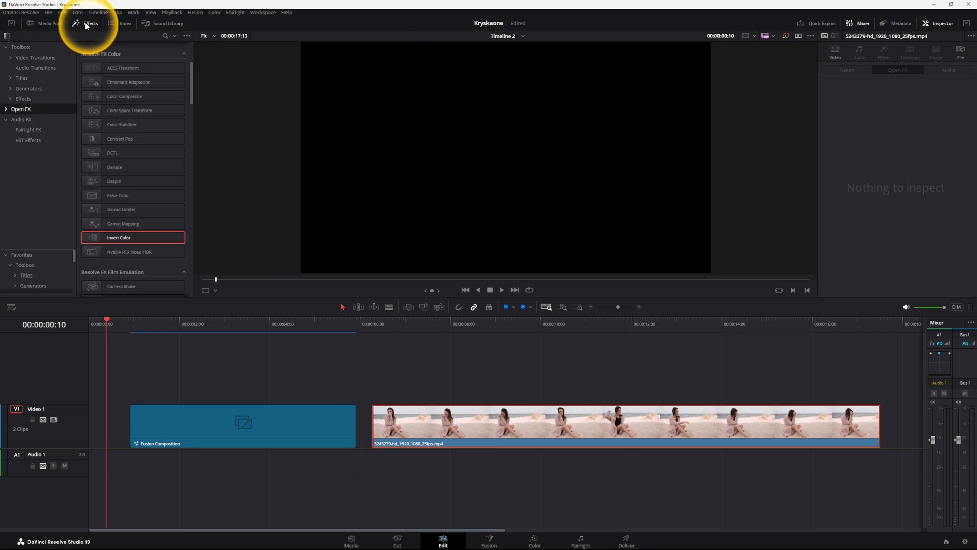
scroll(137, 81, "up", 3)
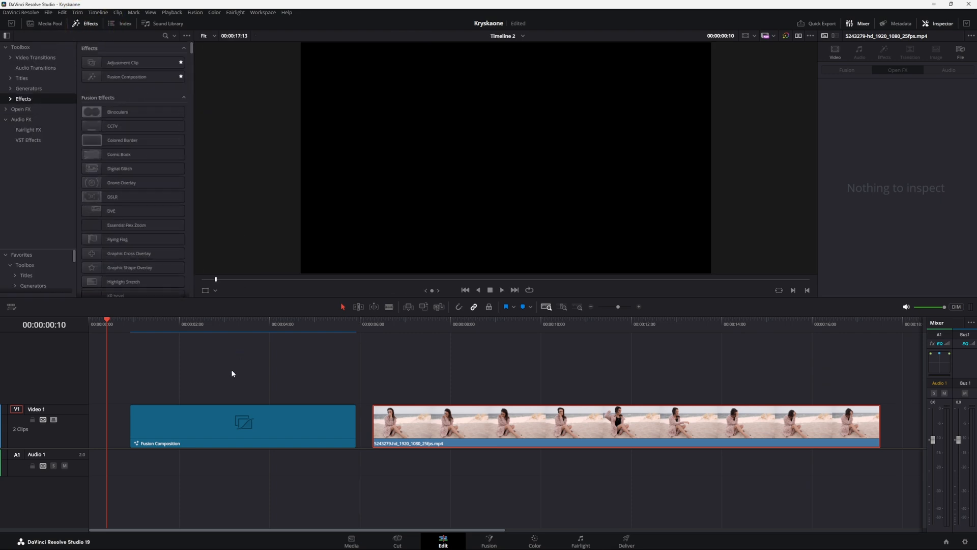
left_click_drag(219, 325, 246, 326)
left_click(85, 24)
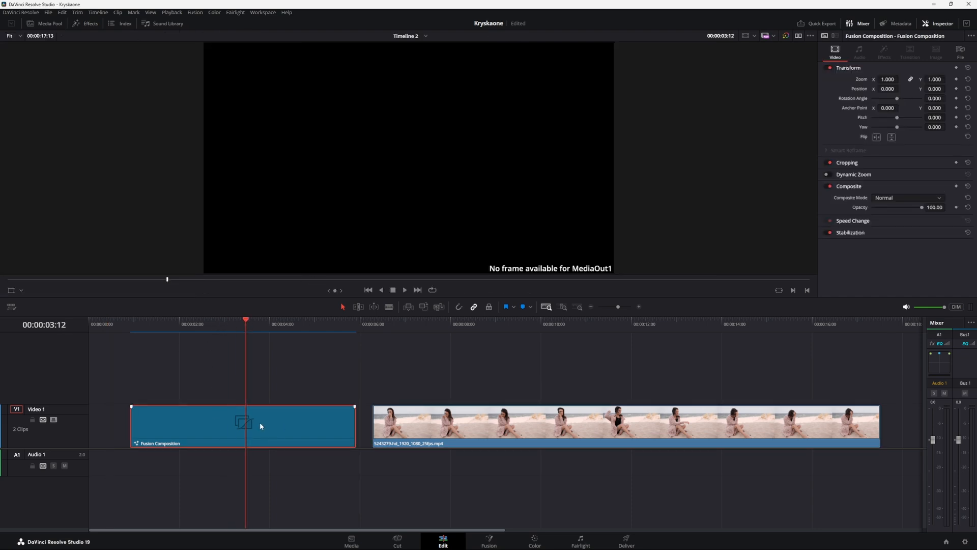
left_click(489, 541)
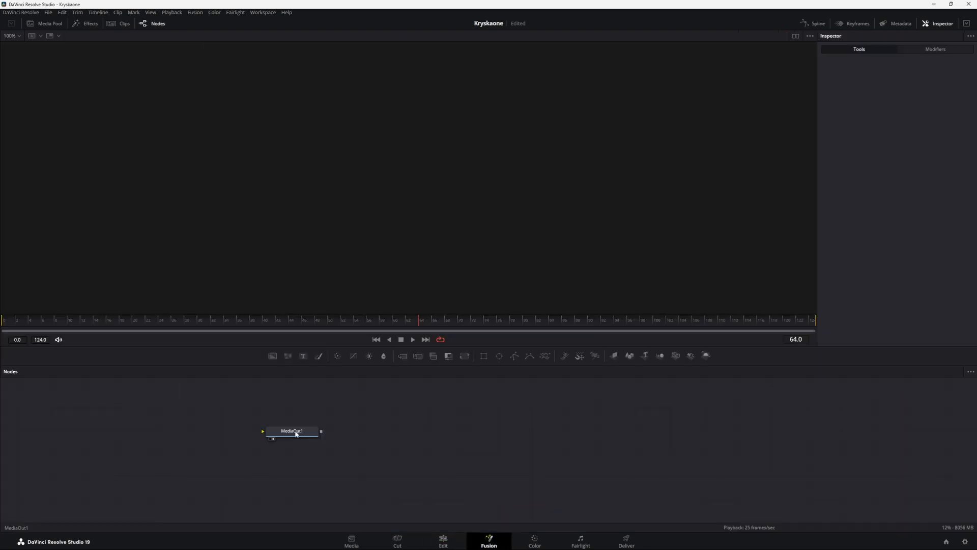
- Move the MediaOut1 node well to the side, then add a Background node and connect it to MediaOut1
left_click_drag(296, 433, 714, 450)
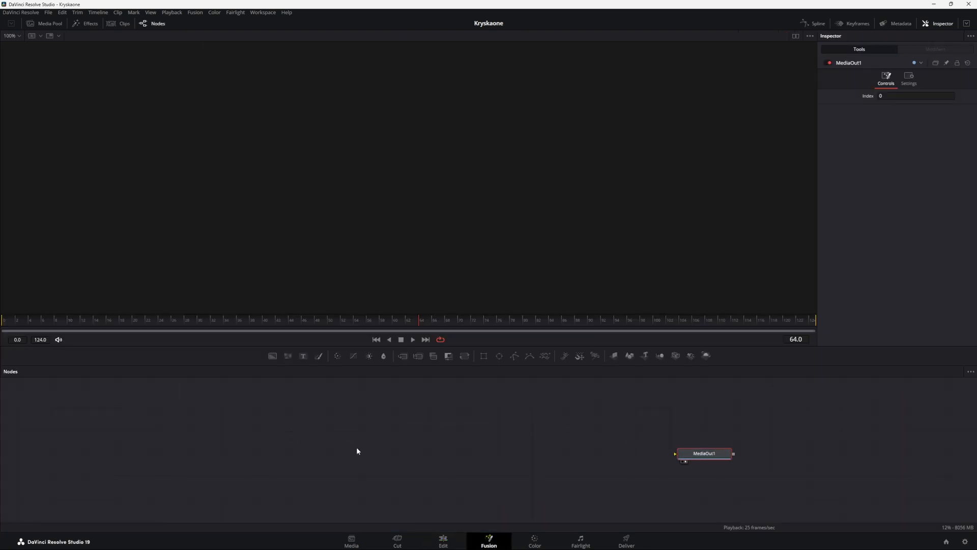
left_click(311, 422)
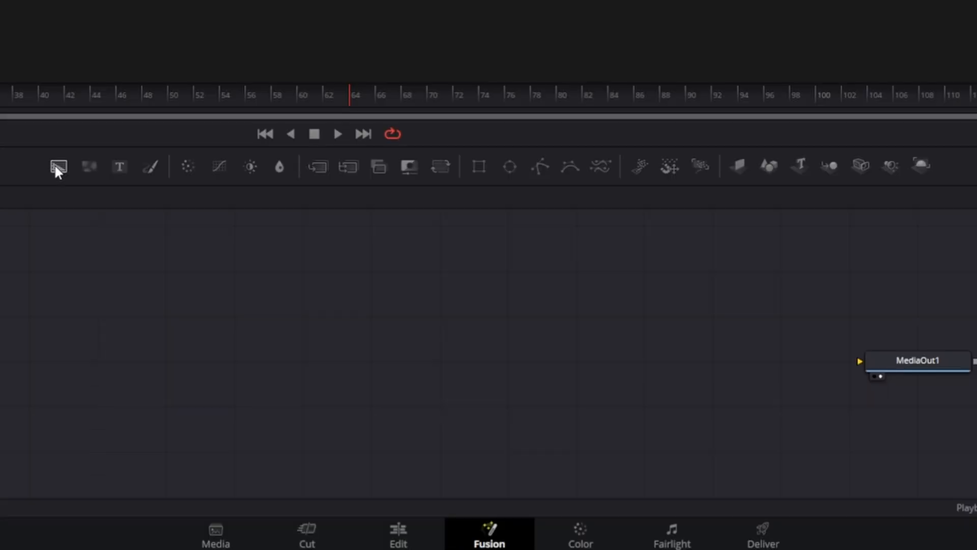
left_click(272, 355)
left_click_drag(223, 316, 878, 361)
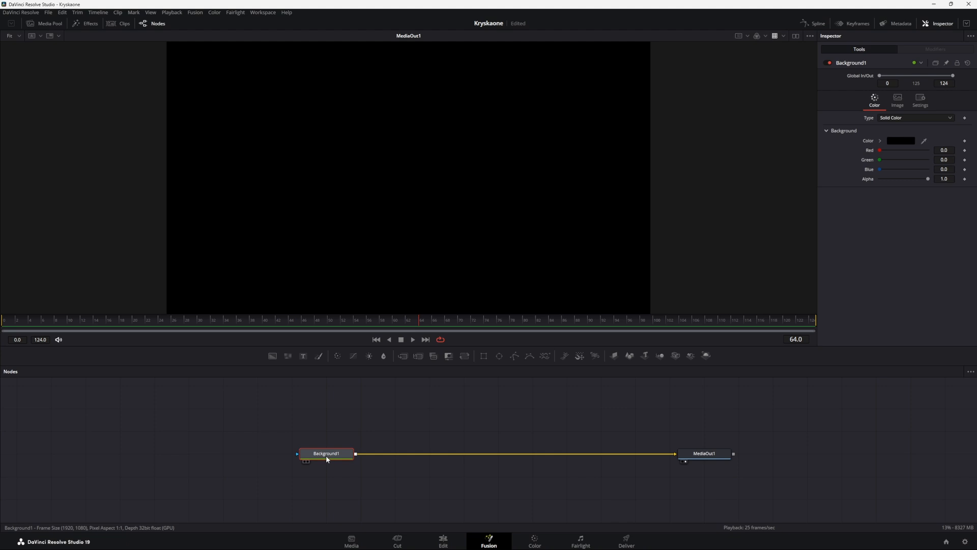
- Set the Background node's solid colour to white
left_click(903, 143)
left_click(578, 212)
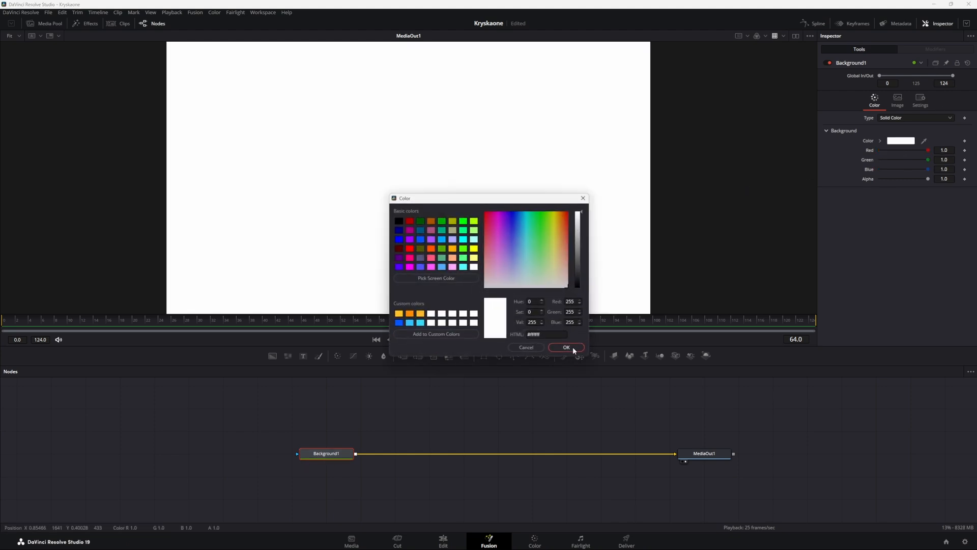
left_click(572, 346)
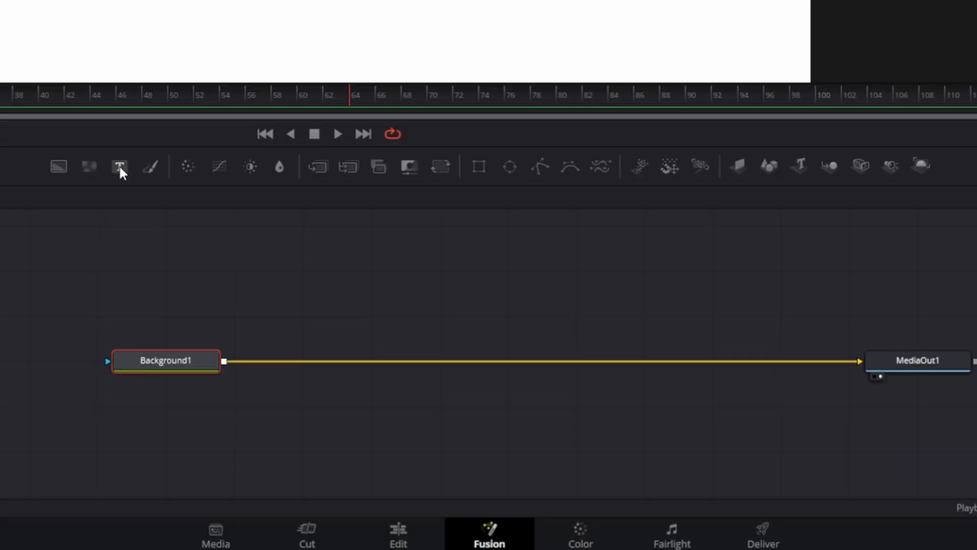
- Merge a Text node over the background and arrange Merge1 in line with MediaOut1, with the text above it
left_click(120, 167)
left_click_drag(161, 407, 432, 283)
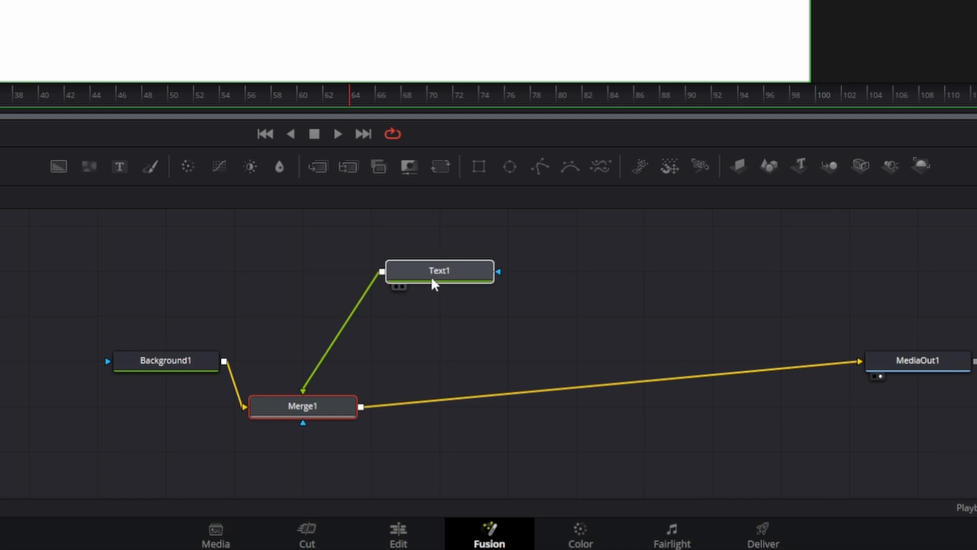
left_click_drag(298, 411, 428, 362)
left_click(445, 366)
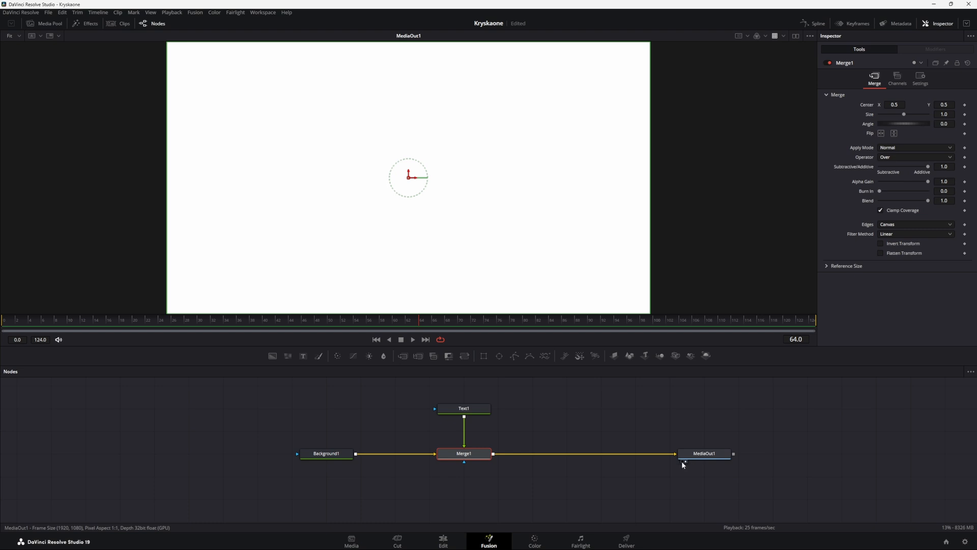
left_click(685, 460)
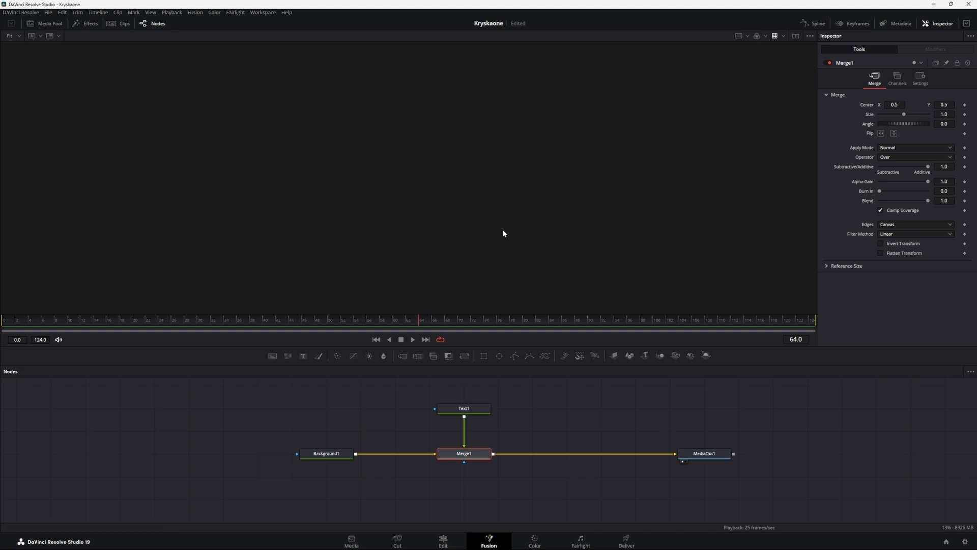
left_click(685, 460)
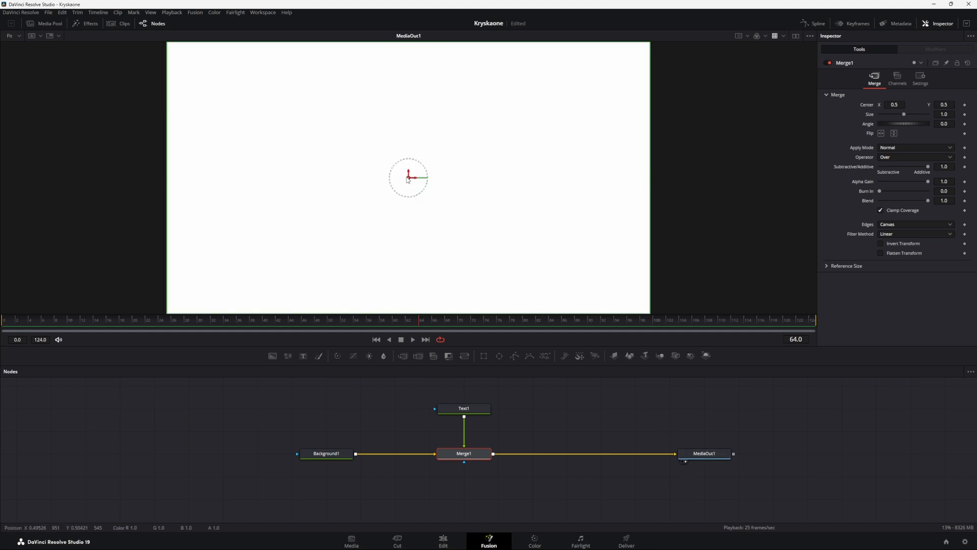
- Enter "black n' white" as the Text1 node's text and colour it black
left_click(479, 410)
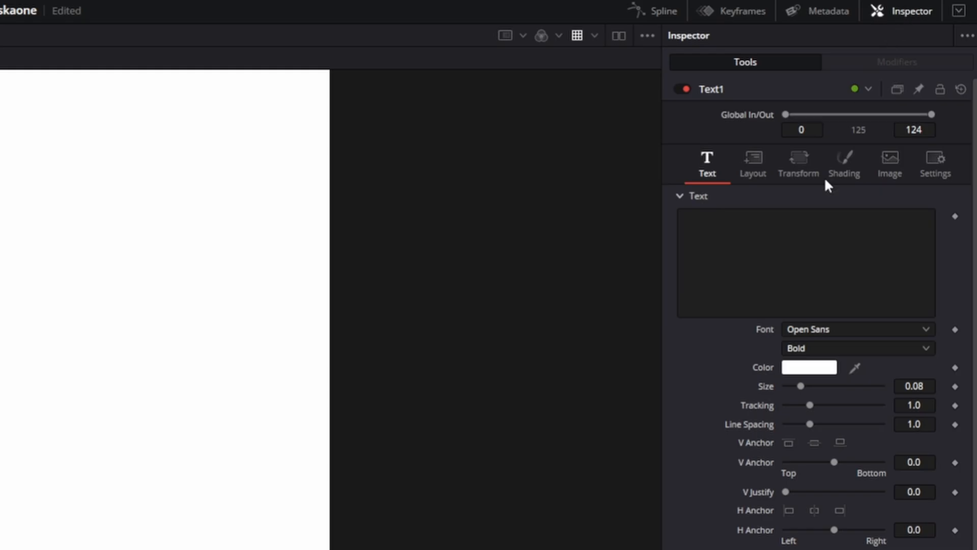
left_click(861, 144)
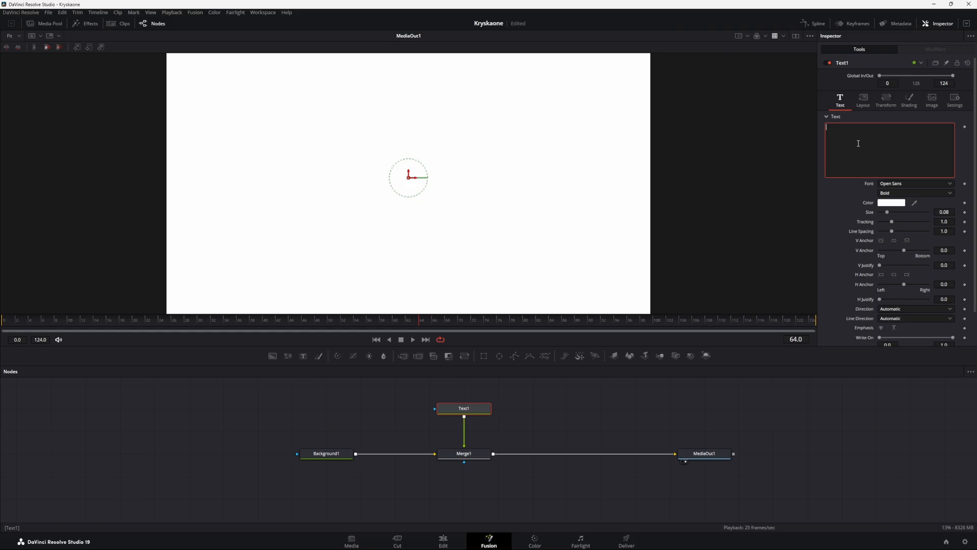
type("black n' white")
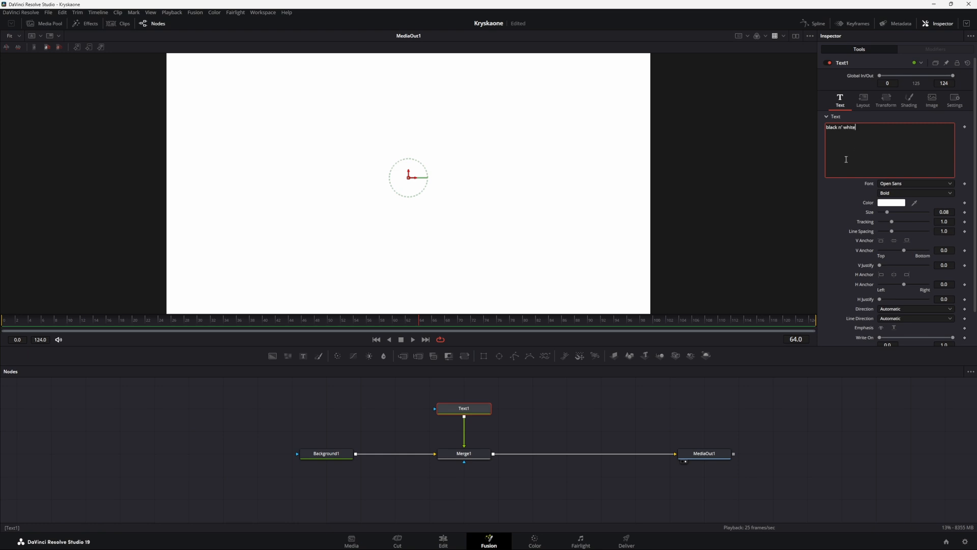
left_click(892, 202)
left_click_drag(580, 214, 581, 287)
left_click(566, 347)
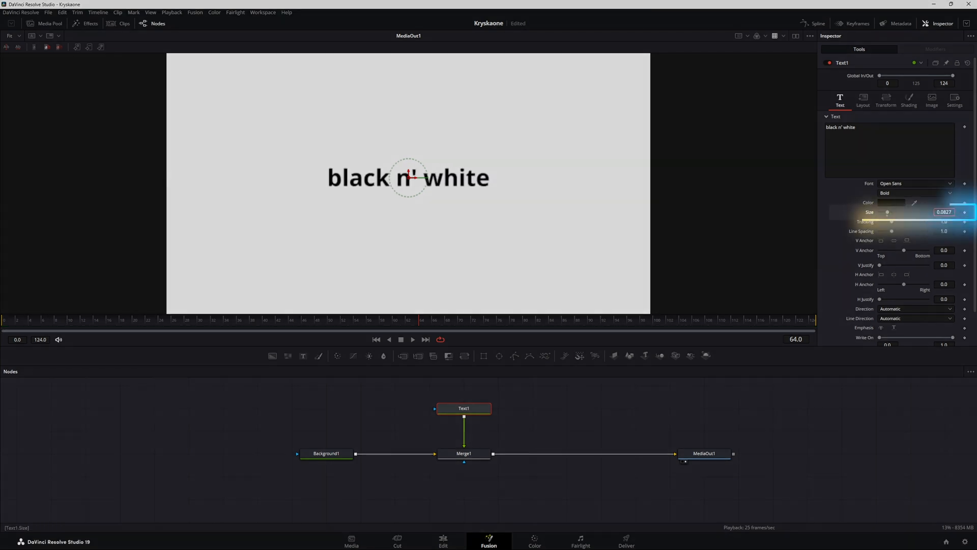
- Enlarge the text to a size of about 0.104 and change its font to Nasalization
left_click_drag(942, 211, 954, 212)
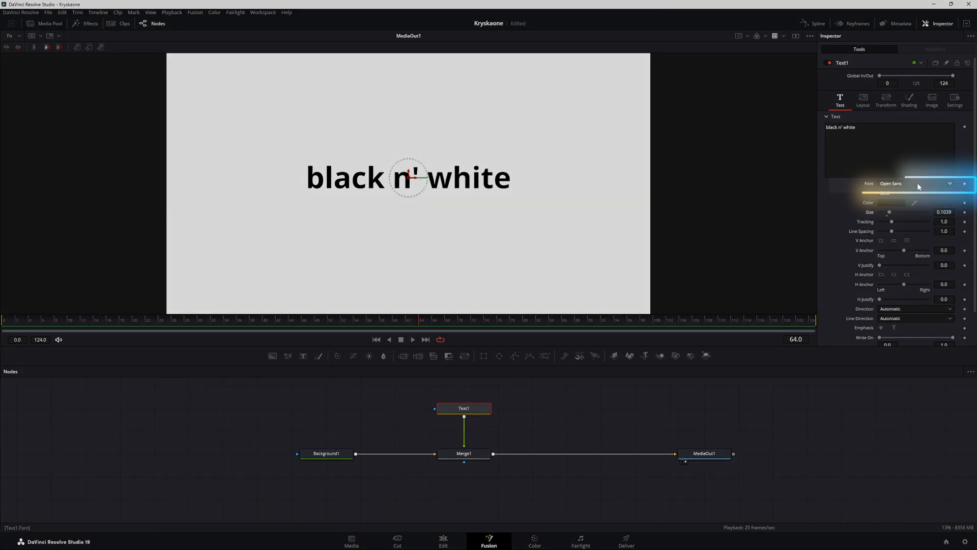
left_click(917, 184)
left_click(911, 286)
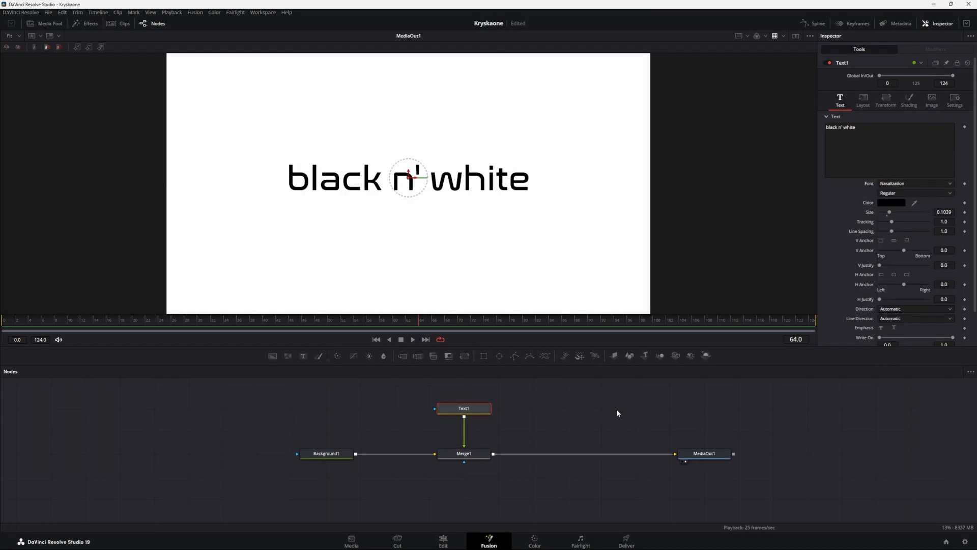
left_click(610, 414)
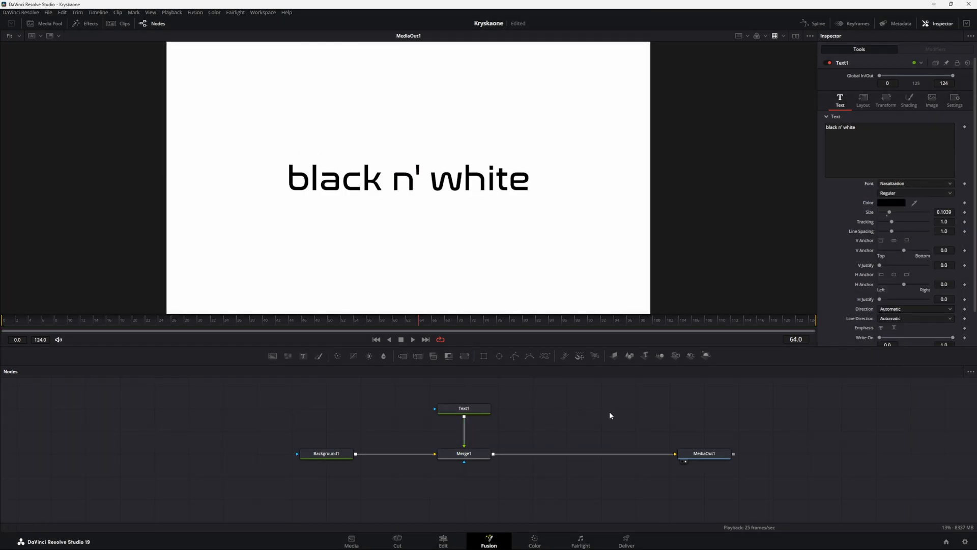
- Insert an Invert Color node between Merge1 and MediaOut1 and space it evenly between them
left_click(481, 455)
key("ctrl+space")
type("Tracker")
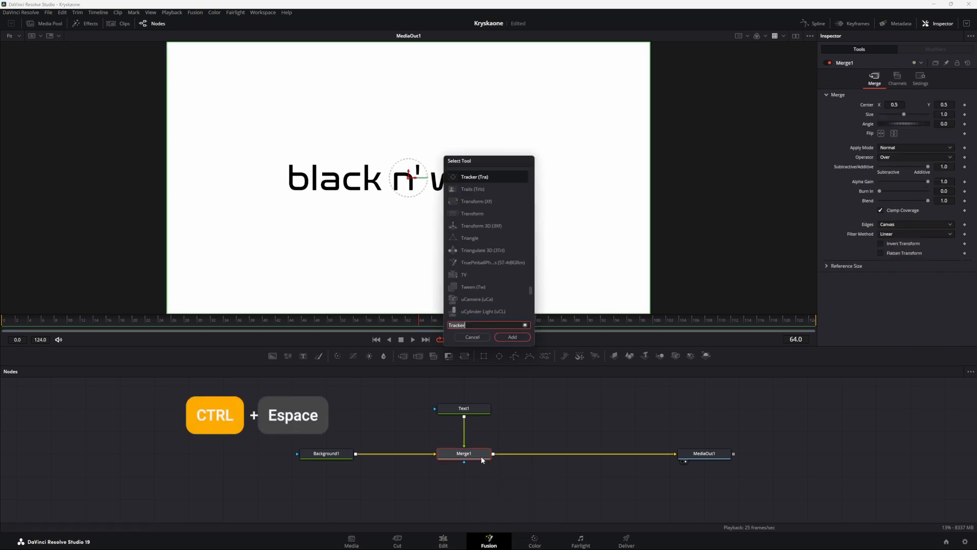
type("invert c")
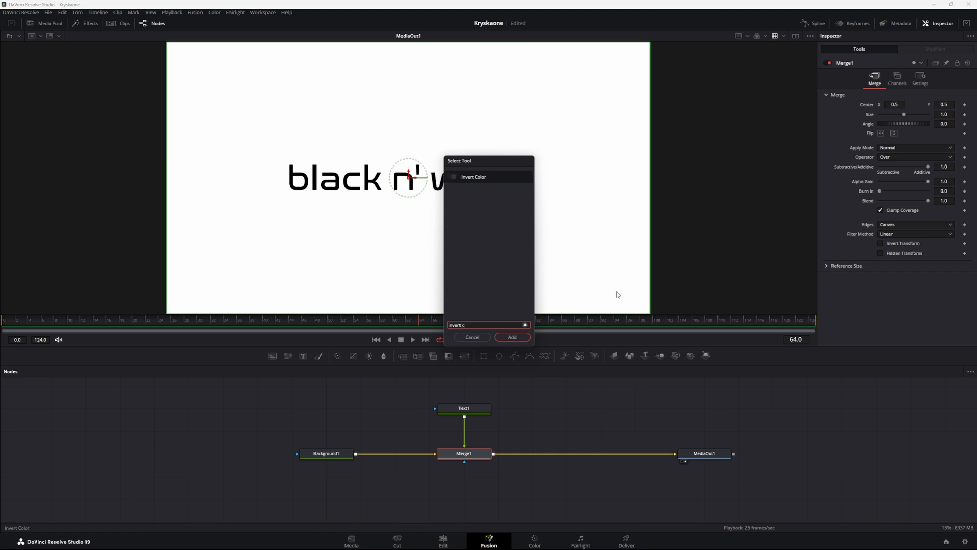
left_click(513, 337)
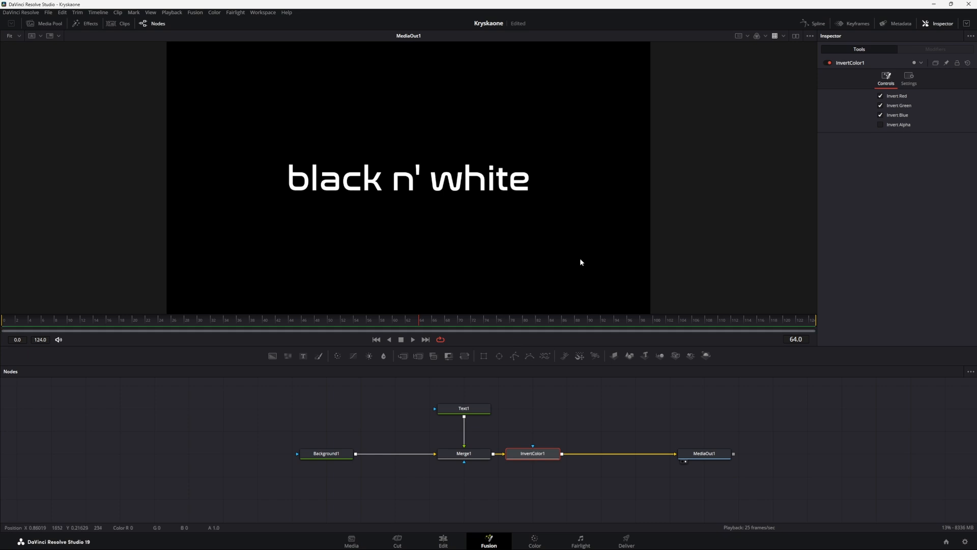
left_click_drag(532, 453, 567, 453)
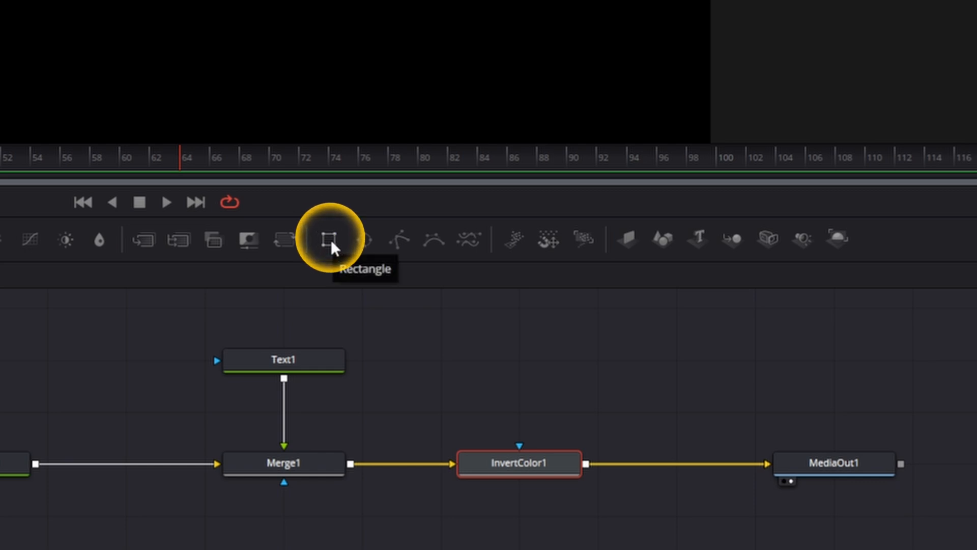
- Mask the InvertColor node with a Rectangle shaped into a slanted, full-height band about 0.18 wide, 1.32 high and tilted about -17 degrees
left_click(331, 240)
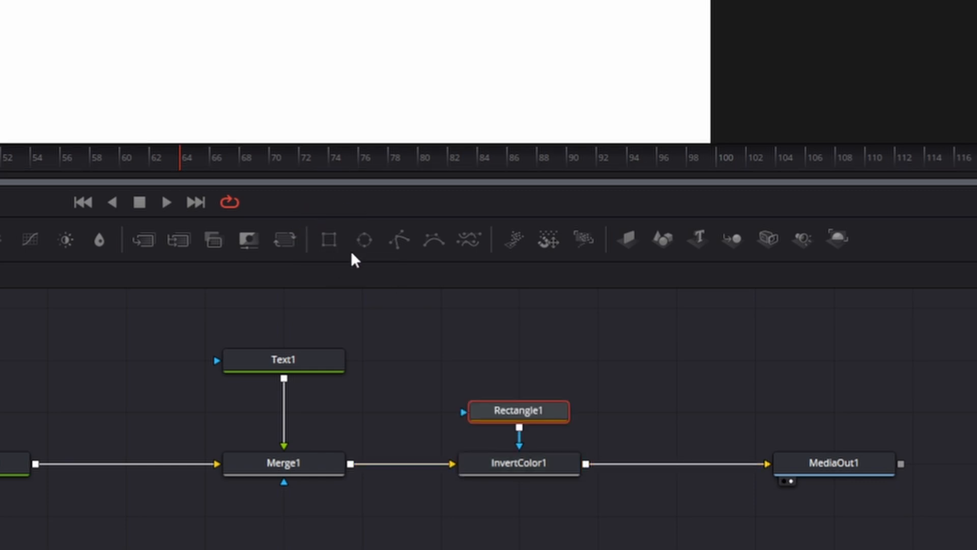
left_click_drag(662, 305, 556, 313)
left_click_drag(489, 158, 479, 41)
left_click_drag(500, 252, 505, 251)
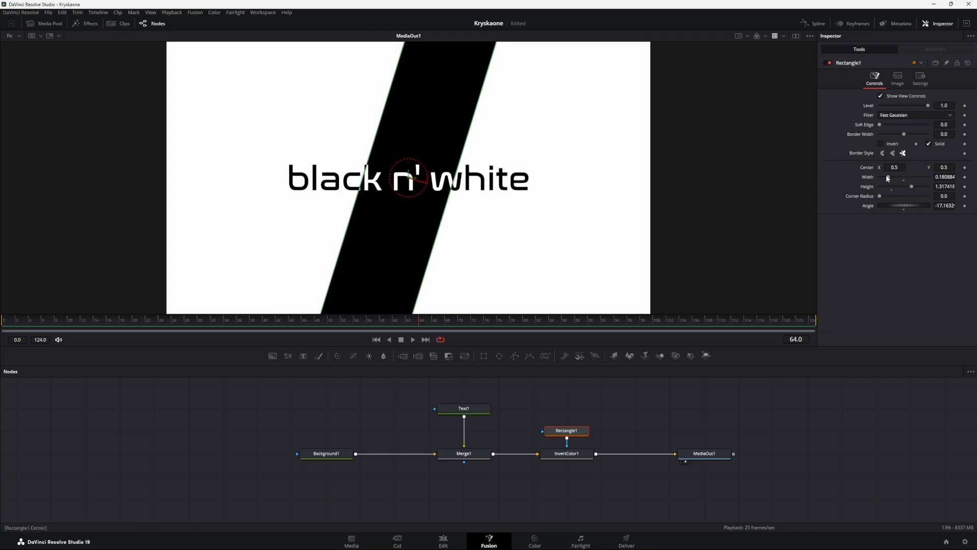
- Refine the rectangle to an angle of -14.9 and a width of about 0.212, and shift its Center X to 0.648
left_click_drag(897, 206, 899, 205)
left_click_drag(944, 177, 955, 177)
left_click_drag(894, 167, 907, 167)
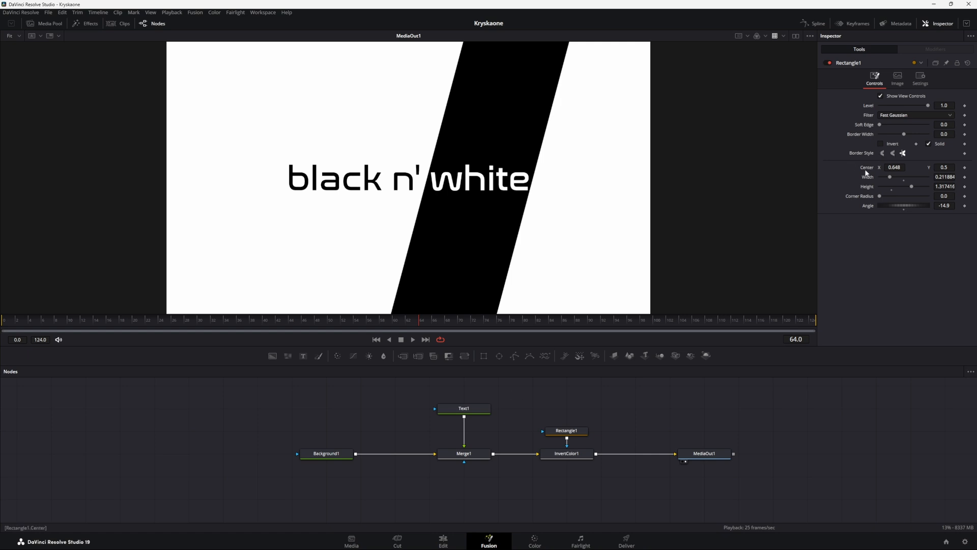
- Move the rectangle off the left edge of the frame to Center X about -0.228 and keyframe its Center at frame 0
left_click(576, 430)
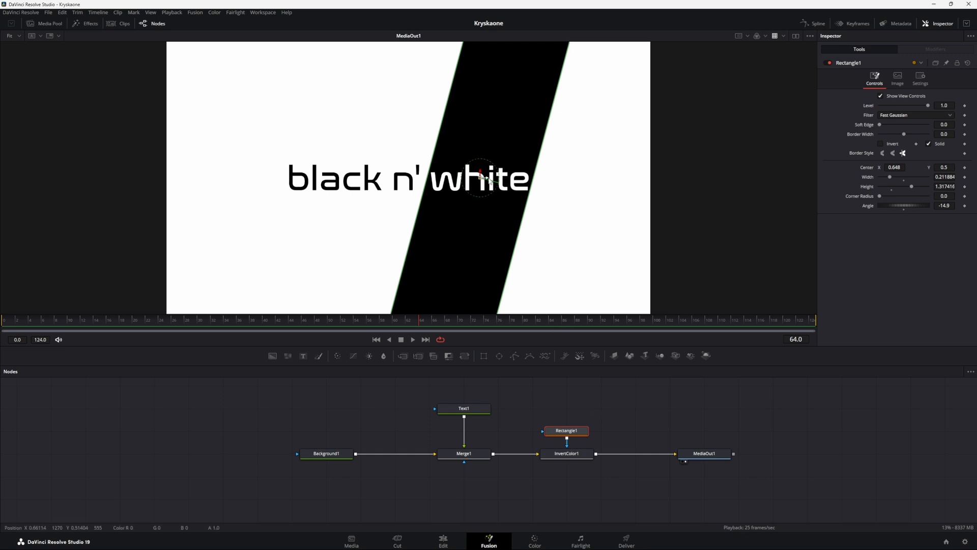
left_click_drag(486, 178, 62, 178)
left_click_drag(18, 316, 3, 316)
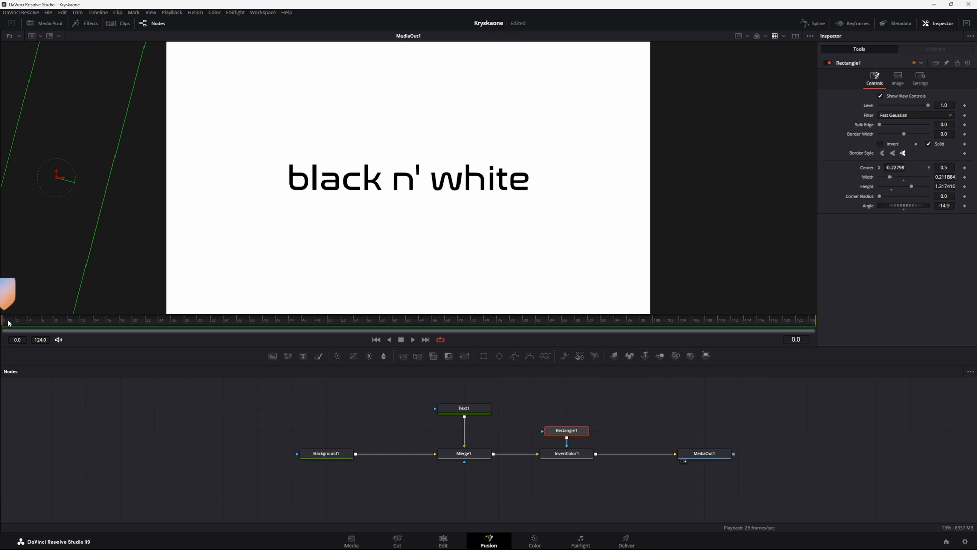
left_click(965, 167)
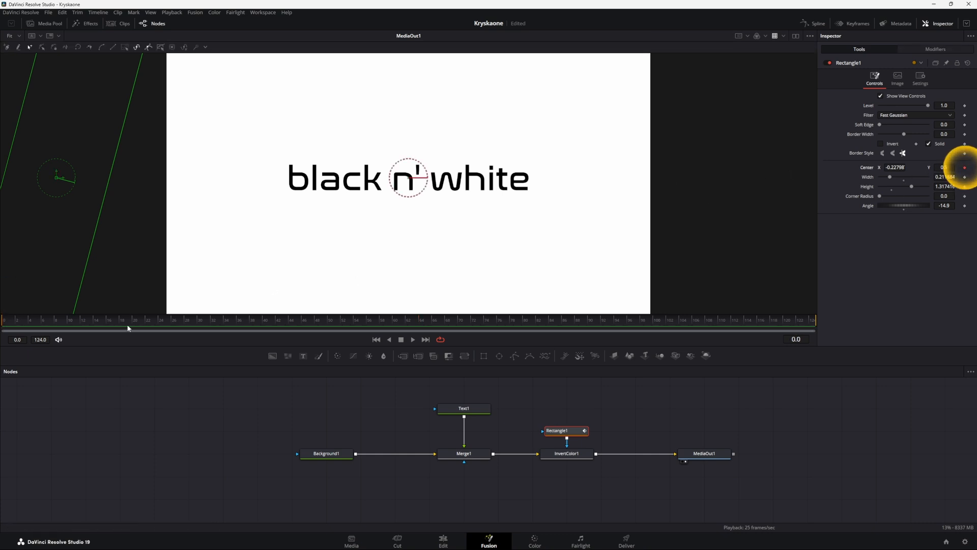
- Animate the rectangle's Center X with further keyframes: about 0.82 near frame 25, about 0.46 at frame 37 and about 0.646 at frame 56
left_click(164, 318)
left_click_drag(61, 179, 570, 227)
left_click(246, 319)
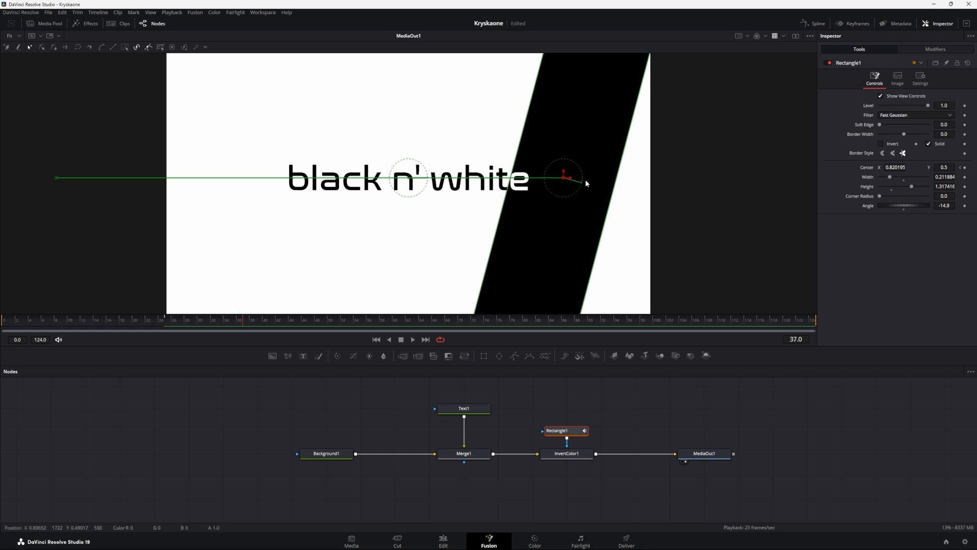
left_click_drag(563, 177, 388, 179)
left_click(367, 320)
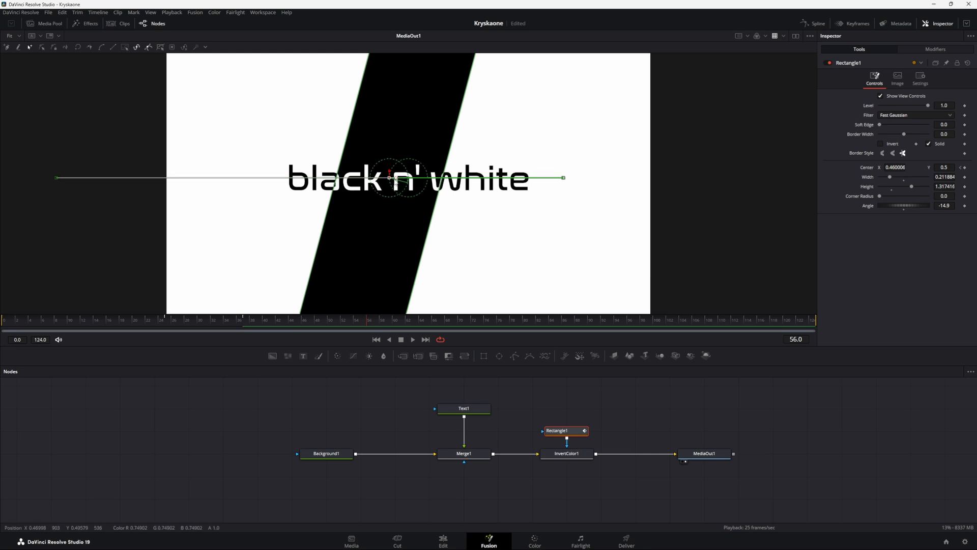
left_click_drag(402, 179, 486, 181)
- Scrub through the animation from frame 0 to check the rectangle's movement across the text
left_click(4, 324)
left_click_drag(5, 323, 392, 355)
left_click(547, 399)
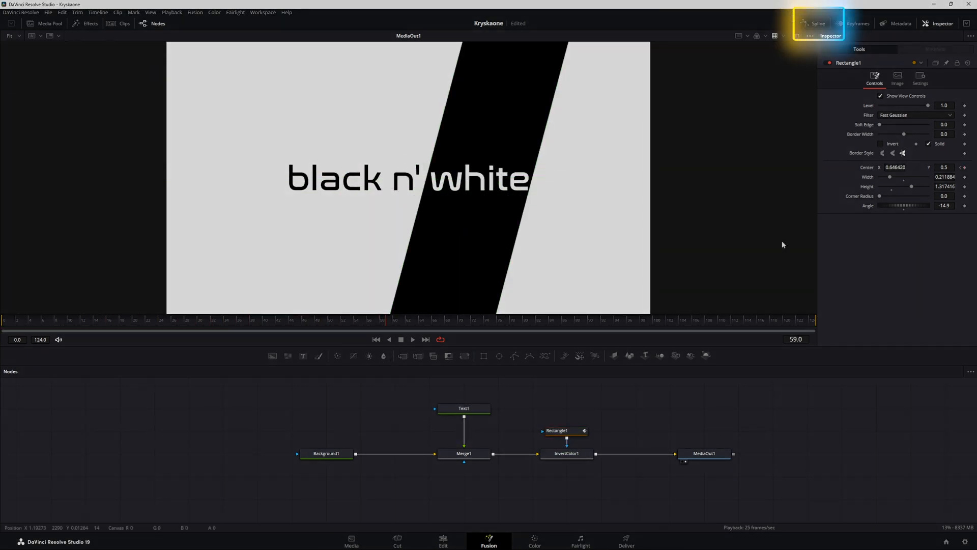
- Open the Spline editor, reposition the node graph, select Rectangle1 and use the Show Only Selected Tool option
left_click(817, 24)
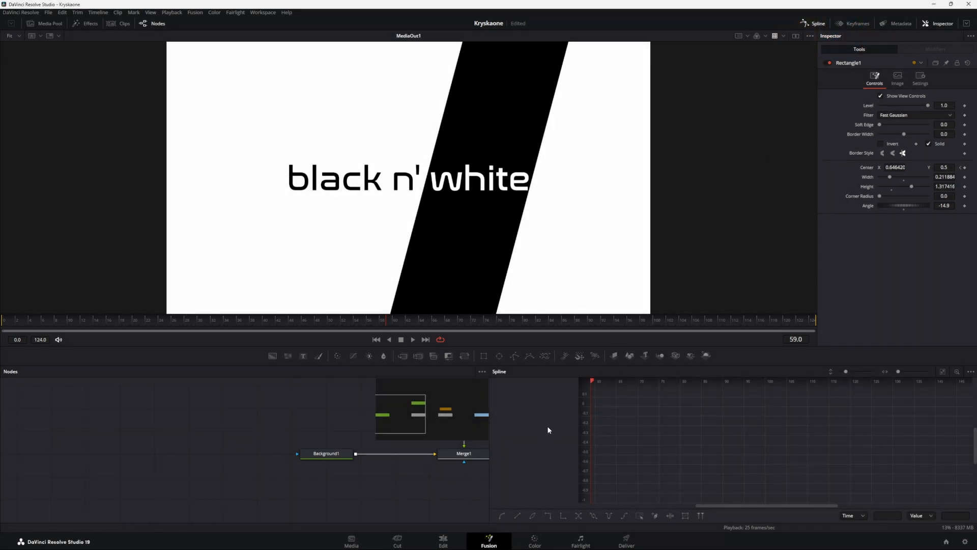
left_click_drag(451, 495, 216, 504)
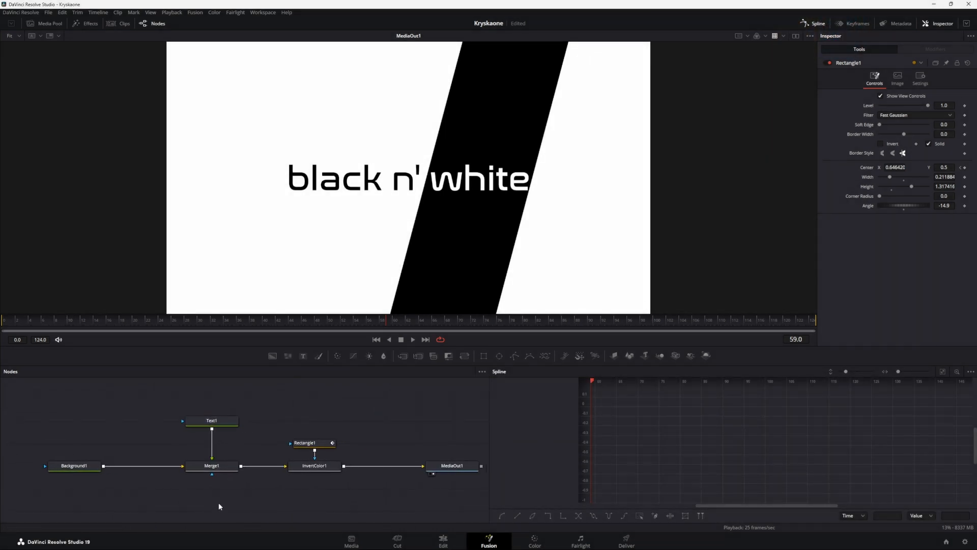
left_click(320, 443)
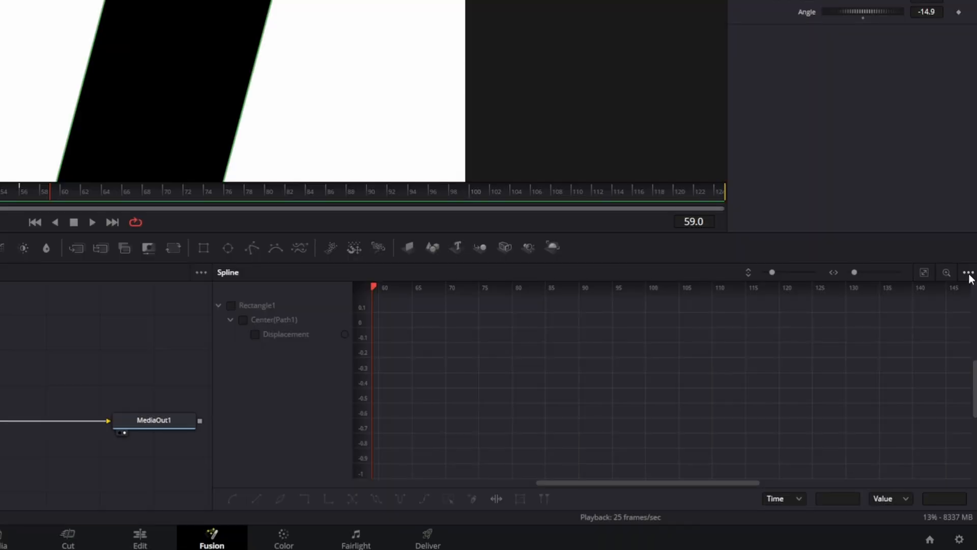
left_click(971, 372)
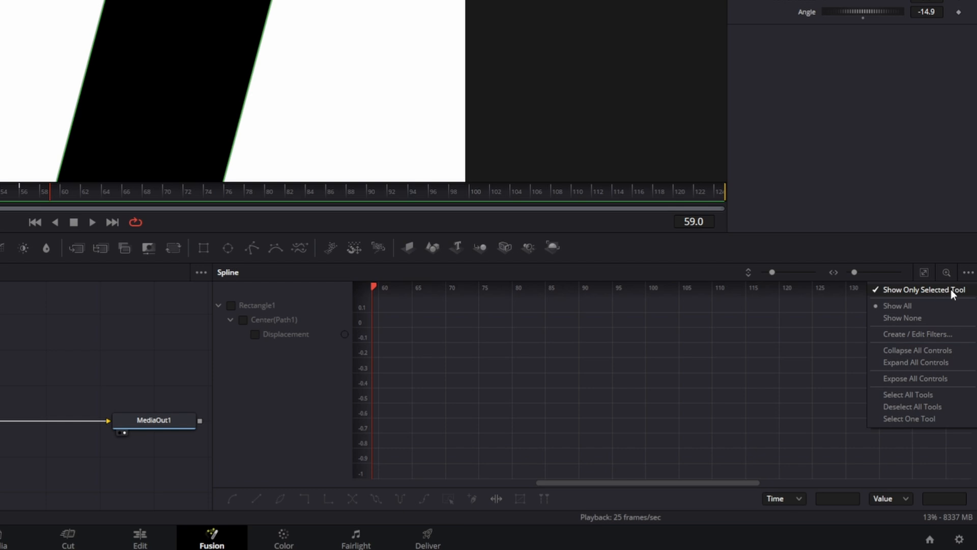
left_click(952, 289)
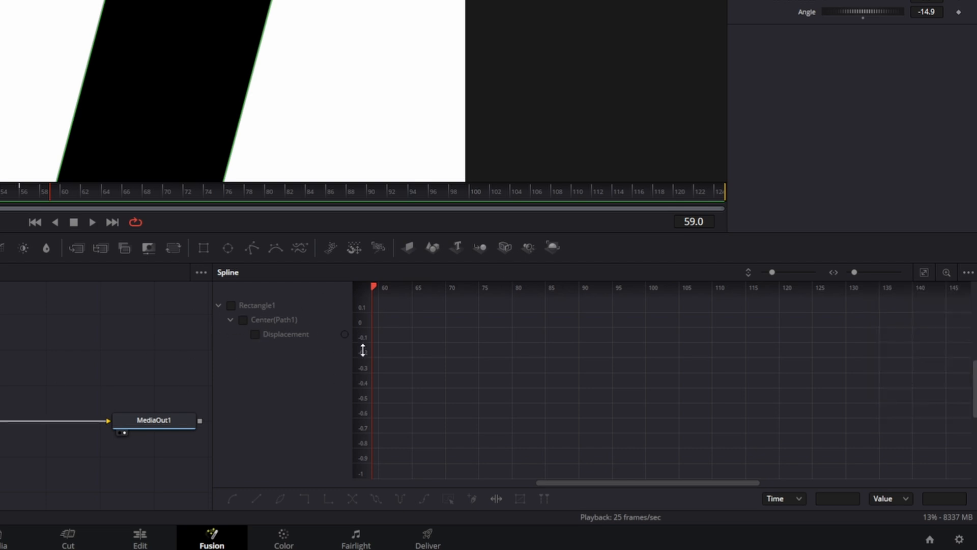
- Display Rectangle1's Center displacement curve in the Spline editor and zoom it to fit
left_click(1, 421)
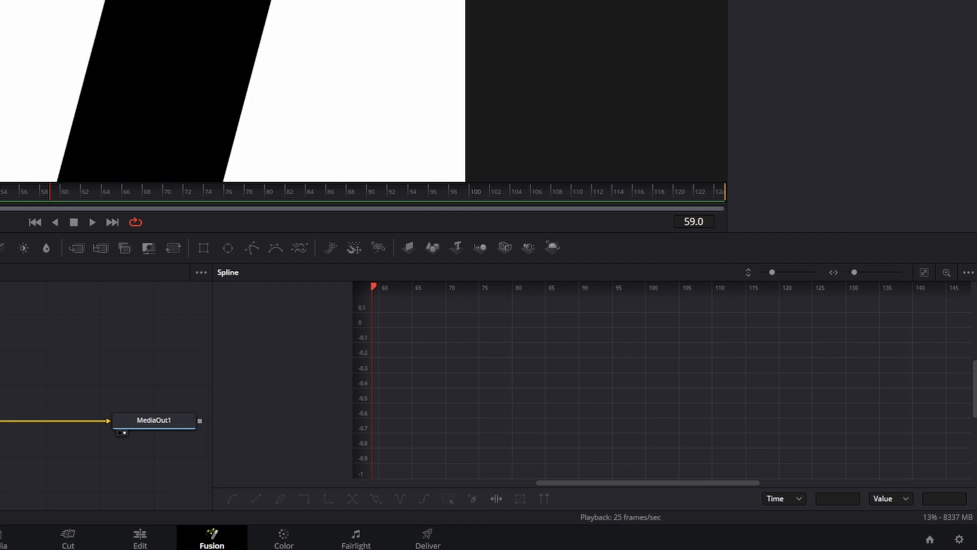
left_click(1, 421)
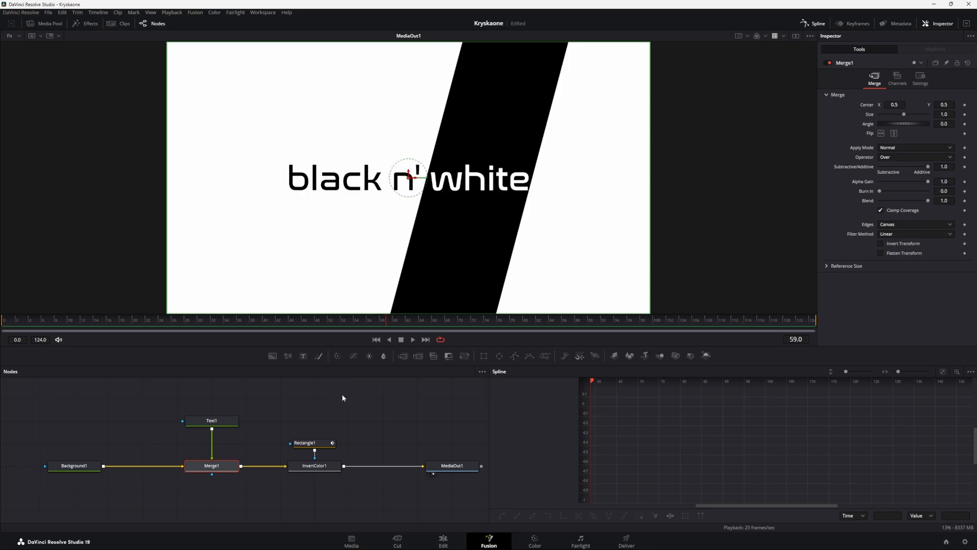
left_click_drag(343, 395, 196, 441)
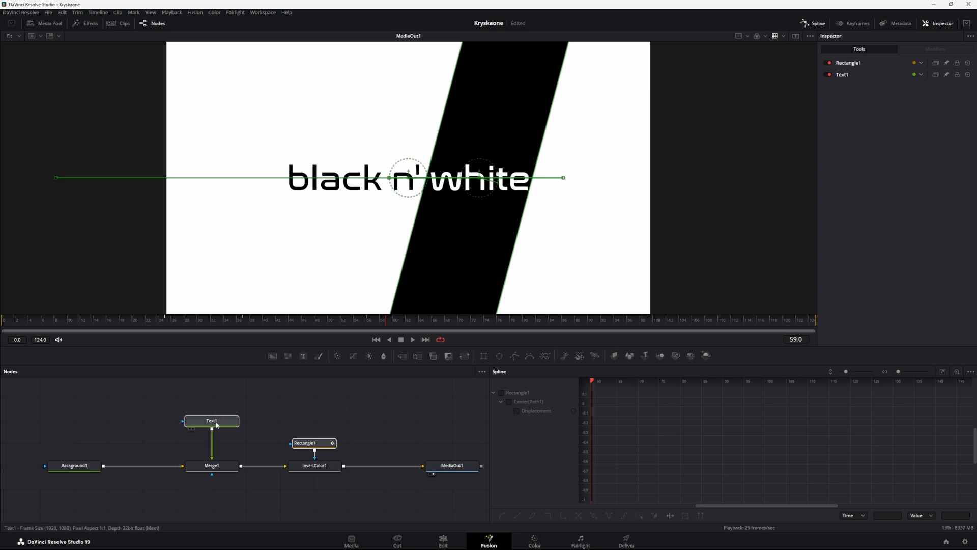
left_click(281, 415)
left_click(311, 442)
left_click(509, 402)
left_click(942, 371)
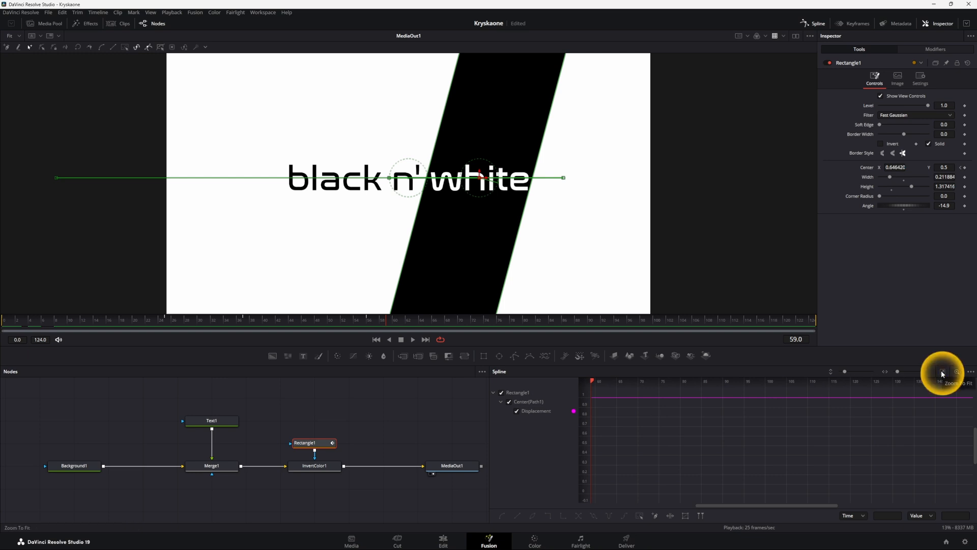
- Smooth all keyframes on the rectangle's displacement curve and scrub through the resulting animation
left_click_drag(954, 394, 612, 496)
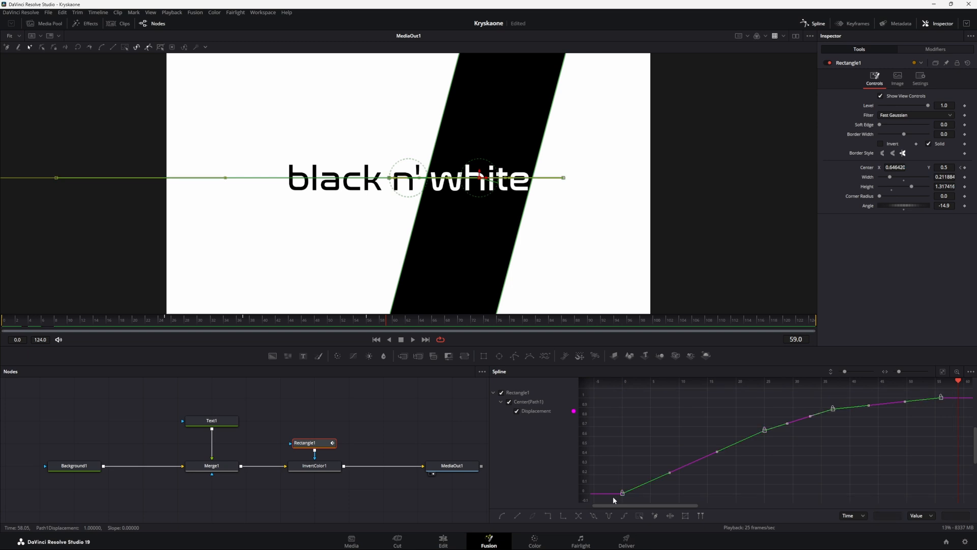
left_click(501, 517)
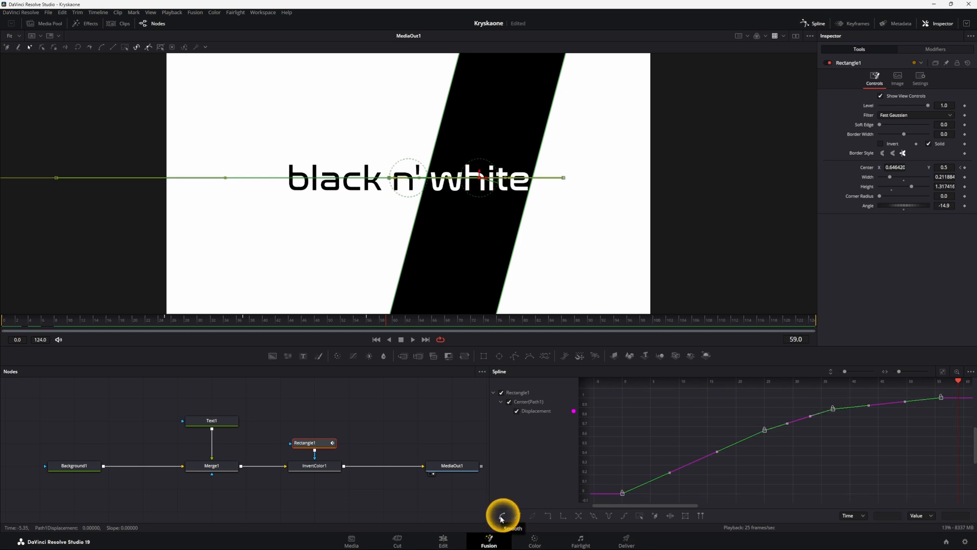
left_click_drag(51, 322, 394, 366)
left_click(429, 418)
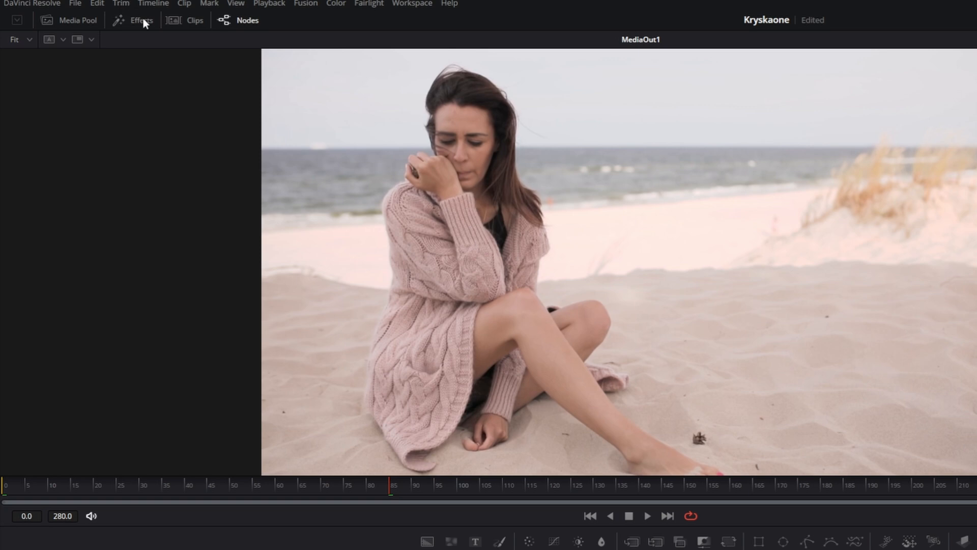
- Add an sMerge node from the Shape tools above the media nodes, followed by a connected sRender node
left_click(143, 20)
left_click(6, 55)
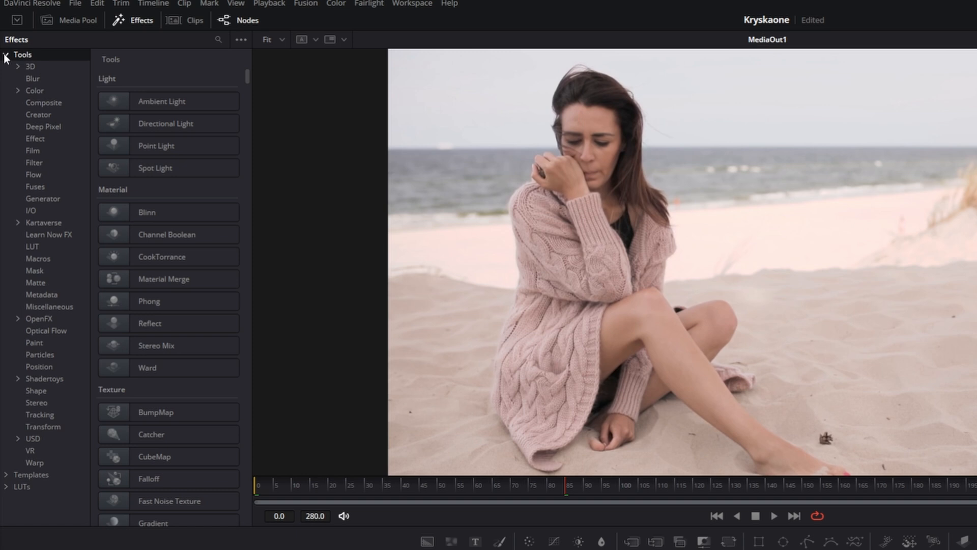
left_click(37, 391)
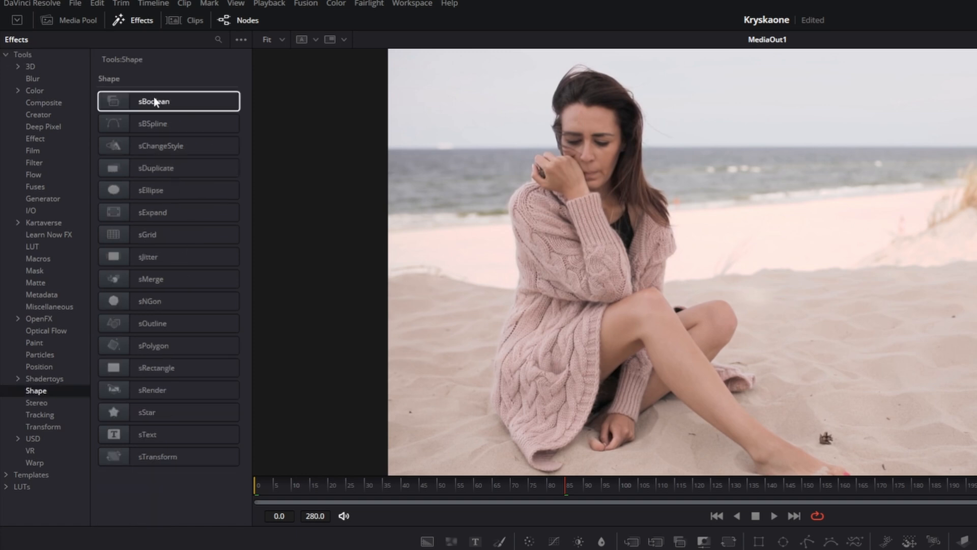
left_click(164, 283)
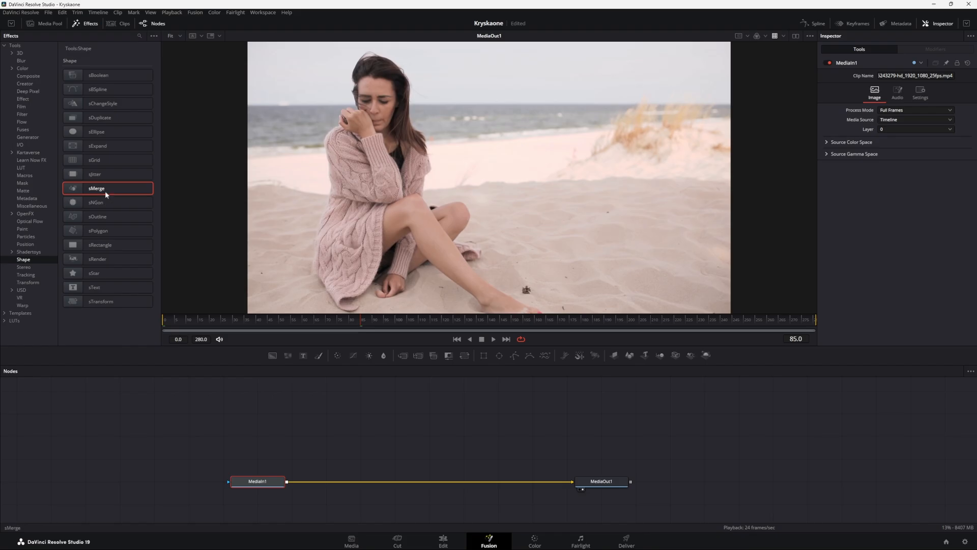
left_click_drag(100, 189, 380, 415)
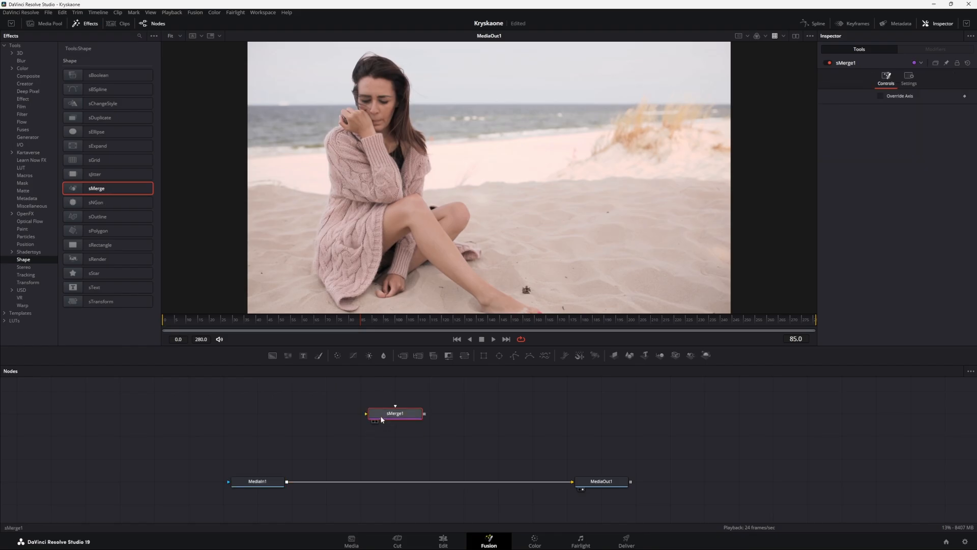
double_click(117, 259)
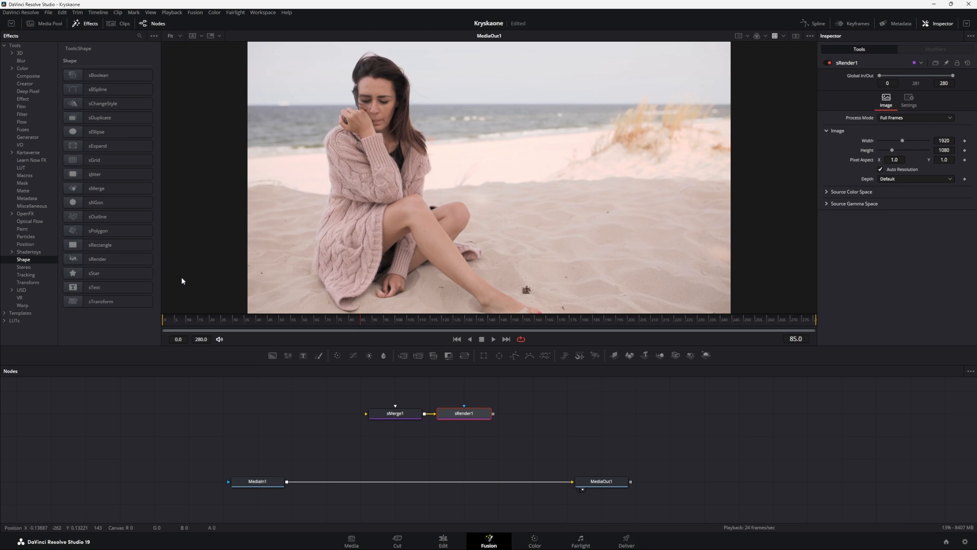
- Add an sNGon node, connect it to sMerge1 and show the sRender1 output in the viewer
left_click(313, 417)
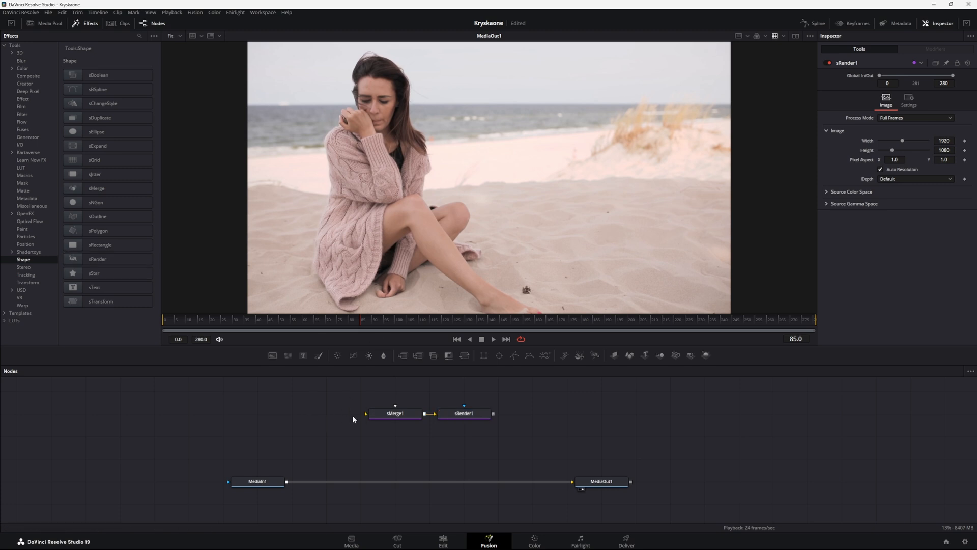
double_click(101, 205)
left_click_drag(356, 414, 370, 415)
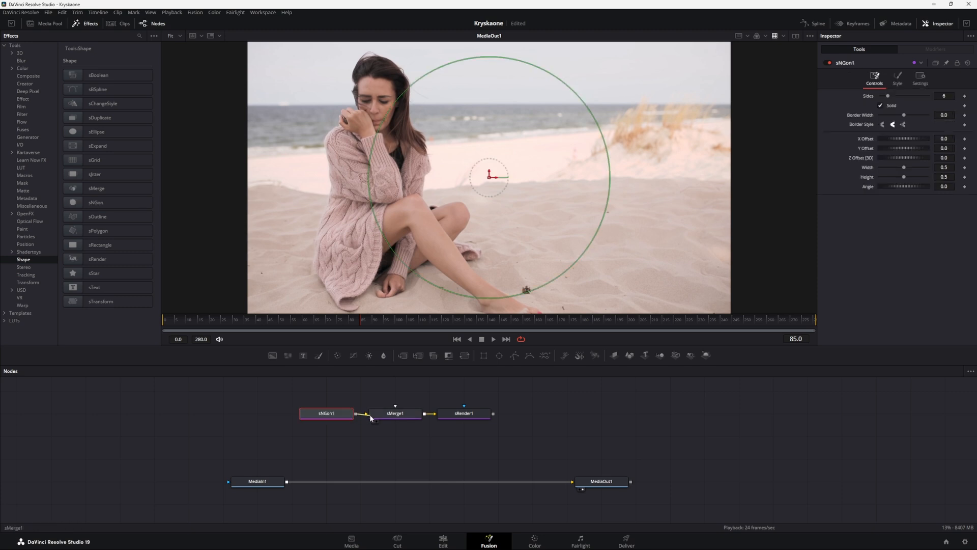
left_click(445, 422)
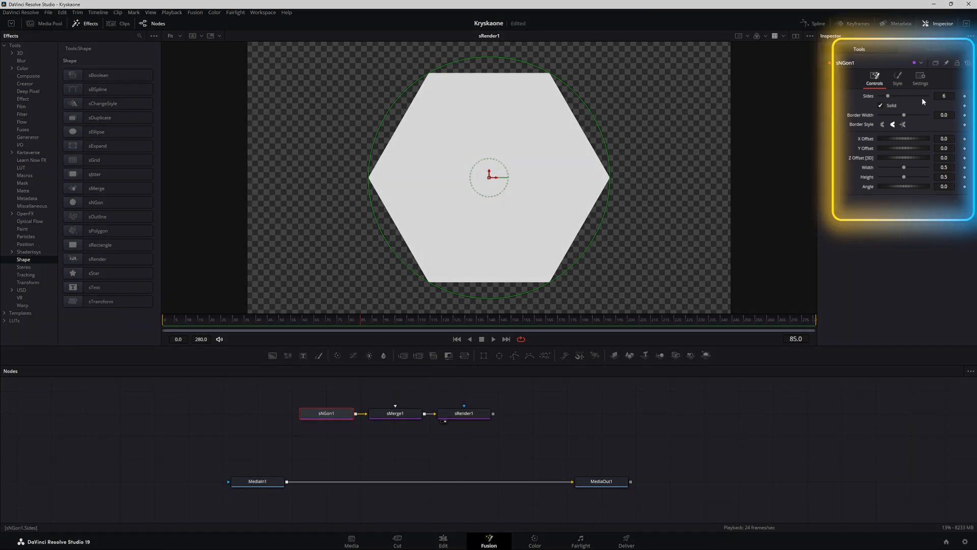
- Turn the sNGon into a 3-sided shape at angle 90 and move it to X Offset about 0.236, Y Offset about 0.008
left_click(950, 95)
key("Return")
left_click(949, 186)
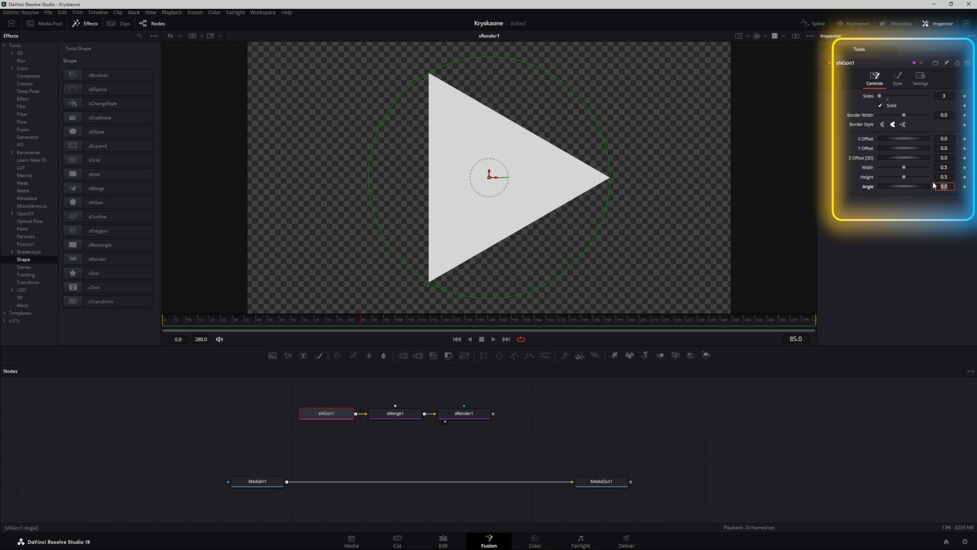
type("90")
key("Return")
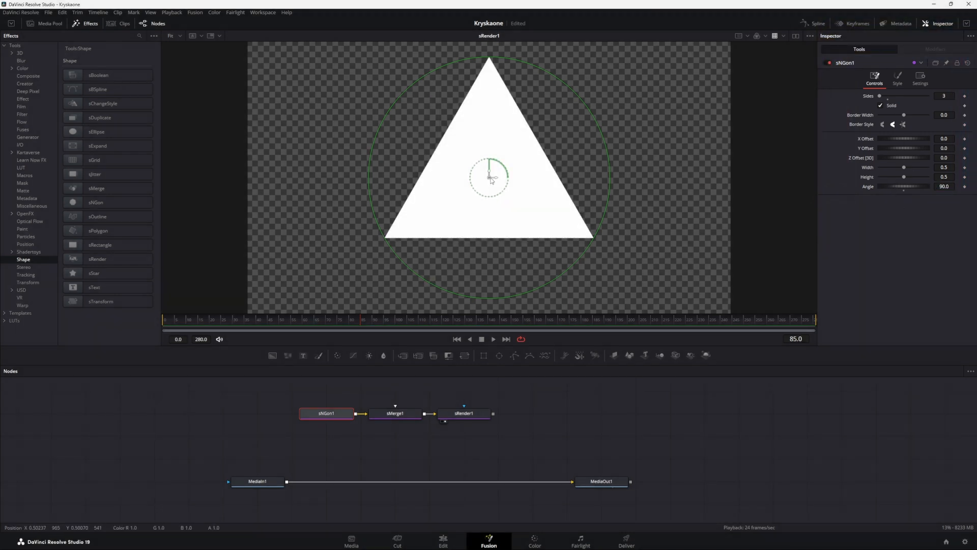
left_click_drag(489, 179, 605, 177)
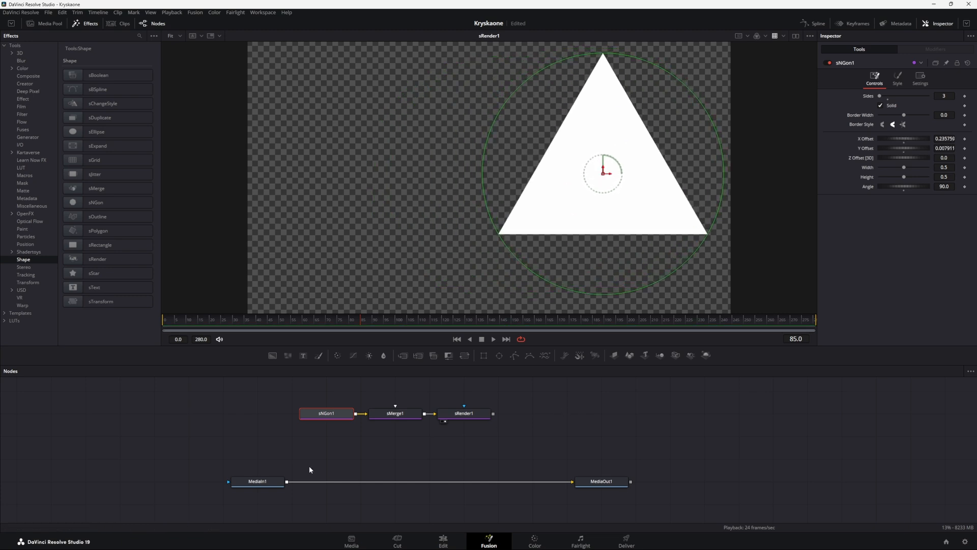
- Show MediaOut1 in the viewer, insert an Invert Color node after MediaIn1 and mask it with sRender1
left_click(581, 488)
left_click(254, 484)
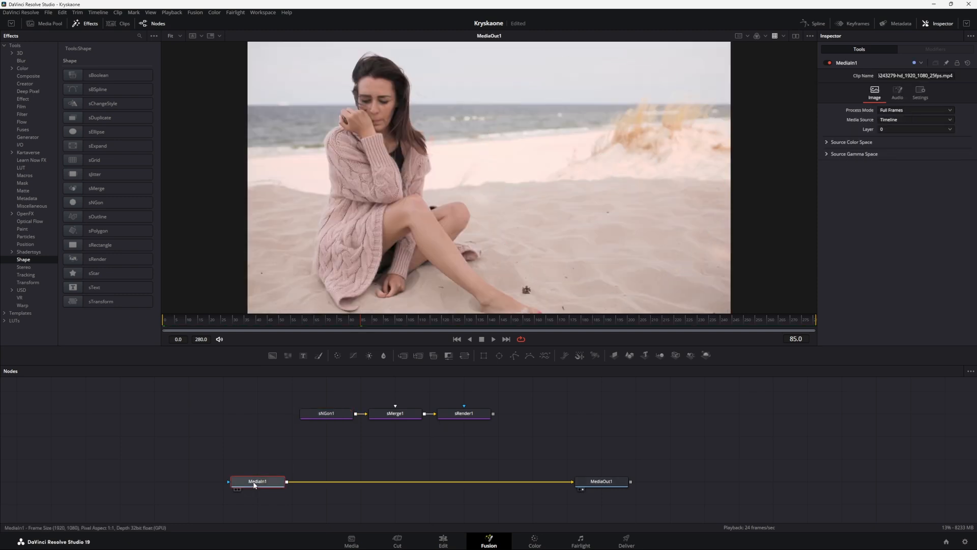
key("shift+space")
type("invert c")
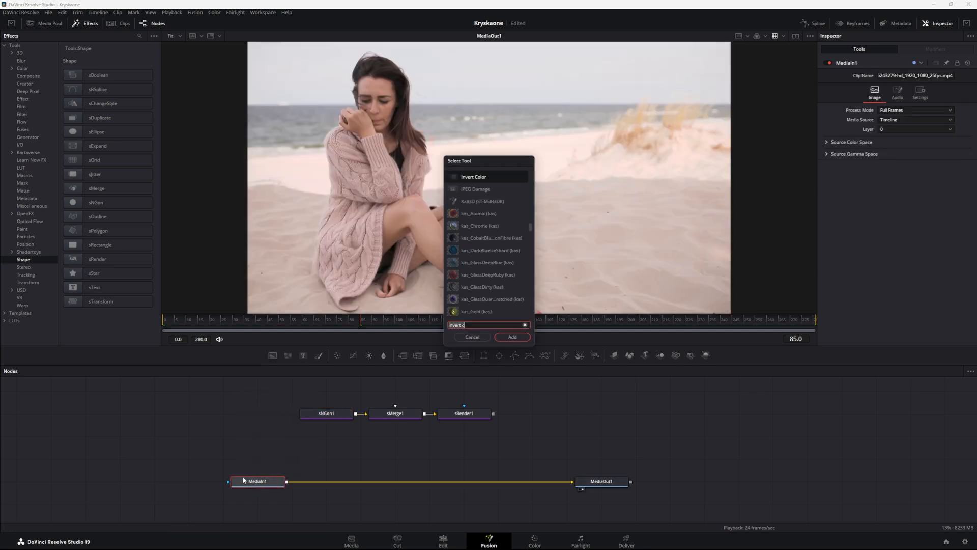
key("BackSpace")
key("BackSpace")
key("BackSpace")
key("BackSpace")
key("BackSpace")
type("ert")
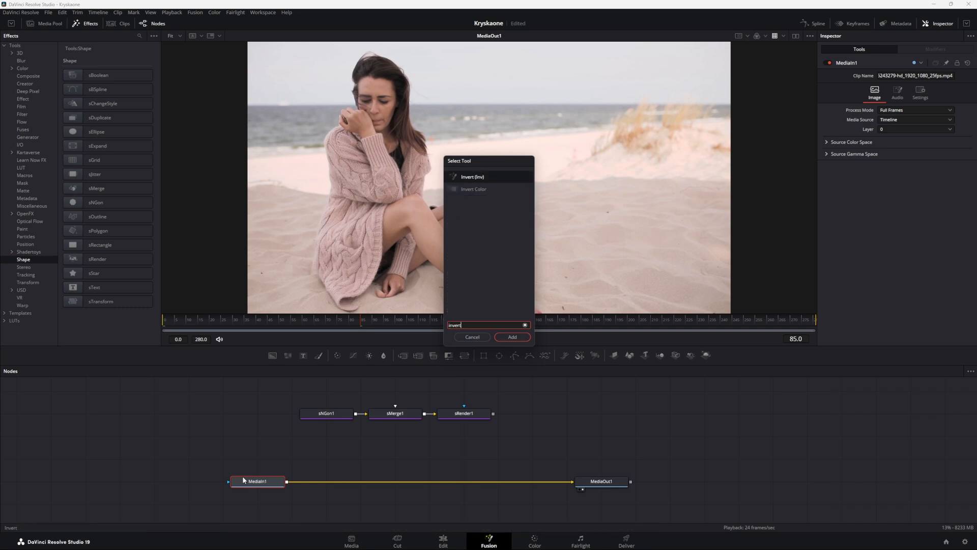
type(" c")
key("Return")
left_click_drag(493, 413, 464, 476)
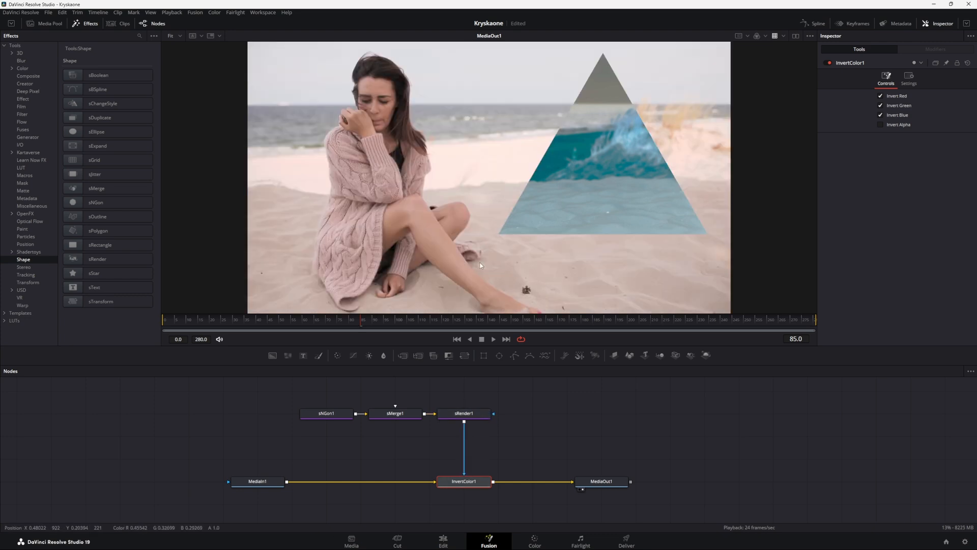
left_click_drag(165, 323, 786, 317)
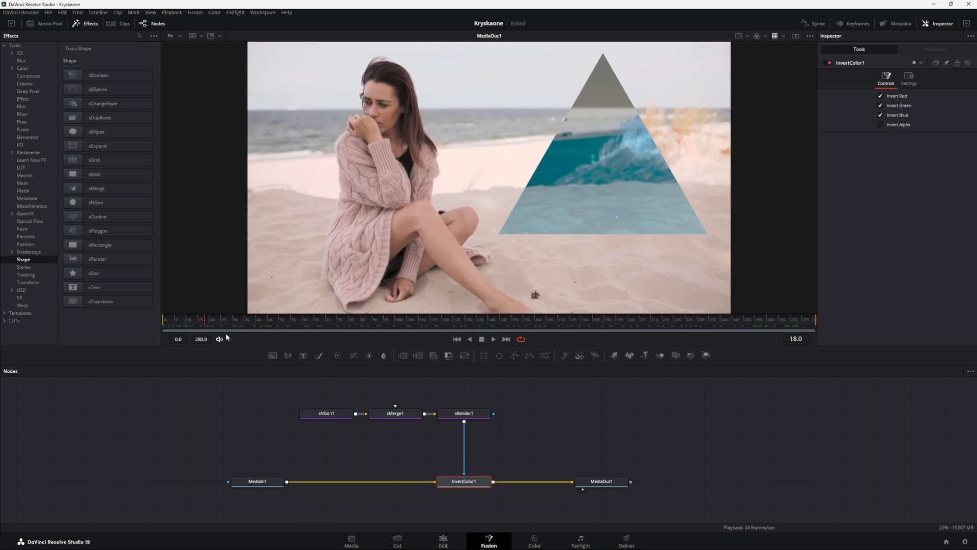
- Move MediaOut1 away to make room and merge a Text node over the InvertColor1 output
left_click_drag(611, 483, 750, 484)
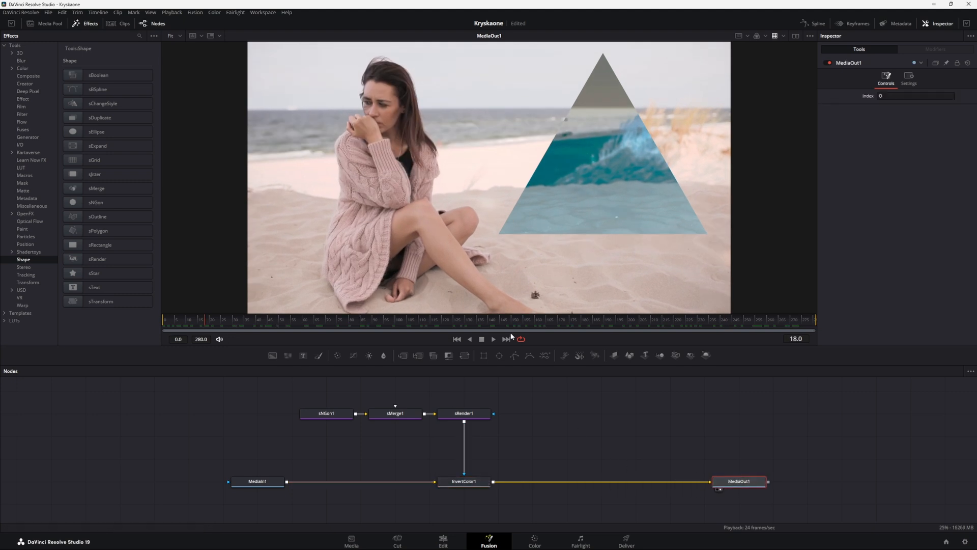
left_click(478, 486)
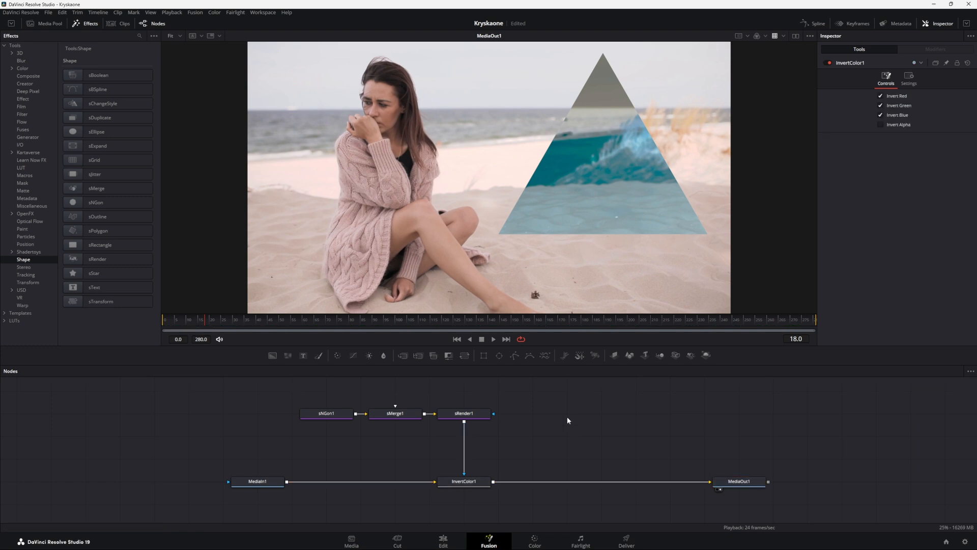
left_click(303, 355)
left_click_drag(570, 439, 493, 484)
left_click(601, 413)
- Enter "tout pour plaire" in the Text node, with each word on its own line
left_click(872, 133)
type("tout")
key("Return")
type("pour")
key("Return")
type("plaire")
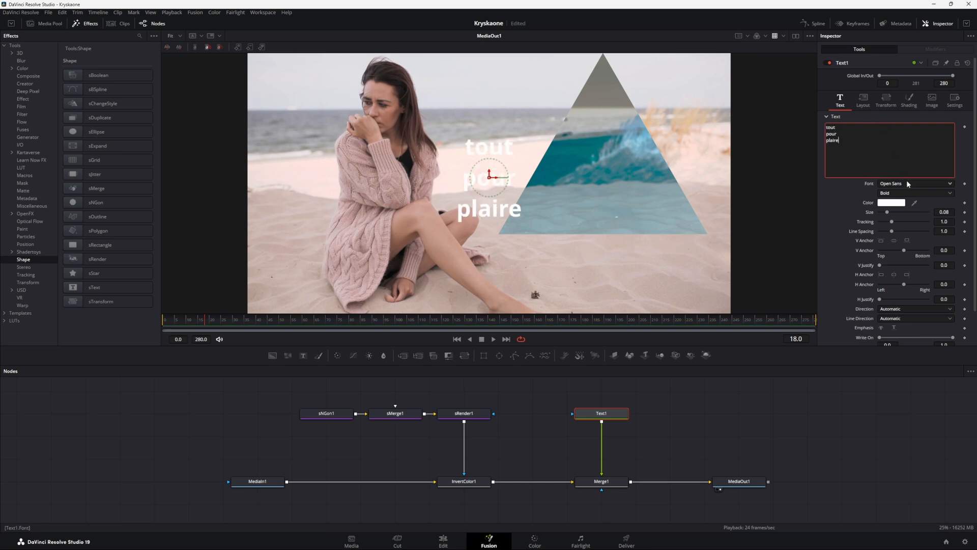
- Set the title font to Nexa Rust Script R-Trial, place the text inside the triangle and go to frame 2
left_click(908, 181)
scroll(908, 218, "down", 2)
left_click(911, 309)
left_click_drag(527, 174, 608, 162)
mouse_move(182, 316)
left_mouse_down()
mouse_move(174, 319)
mouse_move(511, 337)
mouse_move(795, 318)
mouse_move(529, 315)
mouse_move(171, 330)
left_mouse_up()
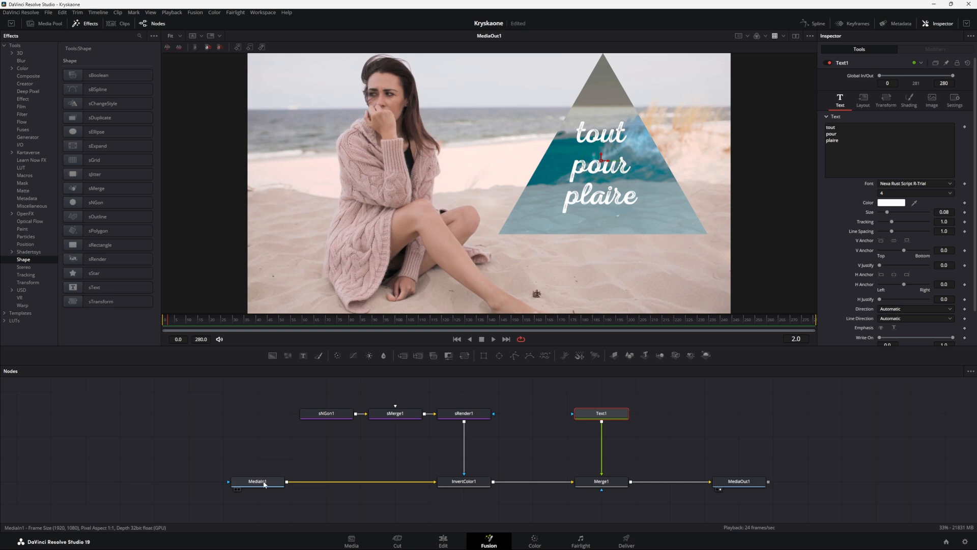
- Move MediaIn1 away from InvertColor1 and insert a Tracker node directly after MediaIn1
left_click_drag(264, 484, 155, 483)
mouse_move(105, 461)
left_mouse_down()
mouse_move(123, 493)
mouse_move(234, 503)
left_mouse_up()
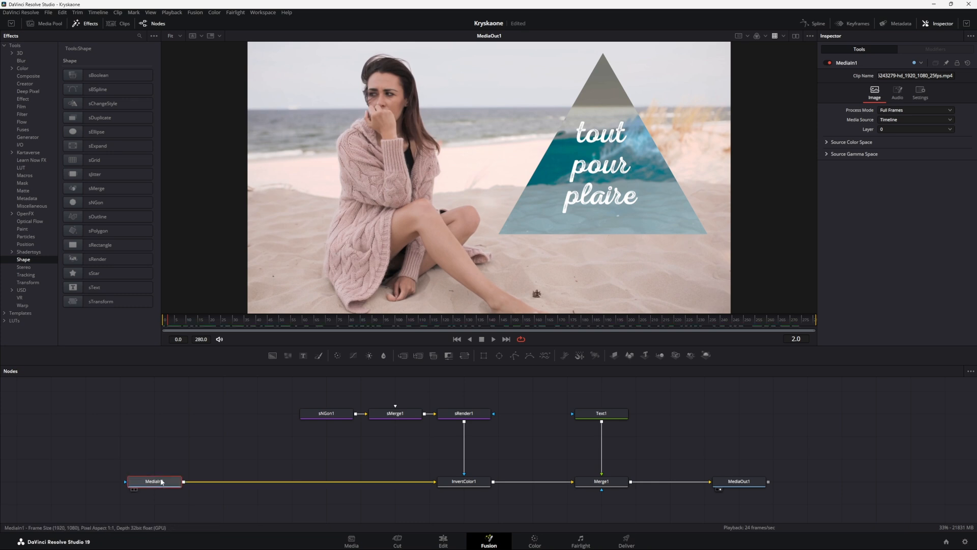
key("shift+space")
type("invert c")
key("BackSpace")
key("BackSpace")
key("BackSpace")
key("BackSpace")
key("BackSpace")
key("BackSpace")
key("BackSpace")
key("BackSpace")
type("tra")
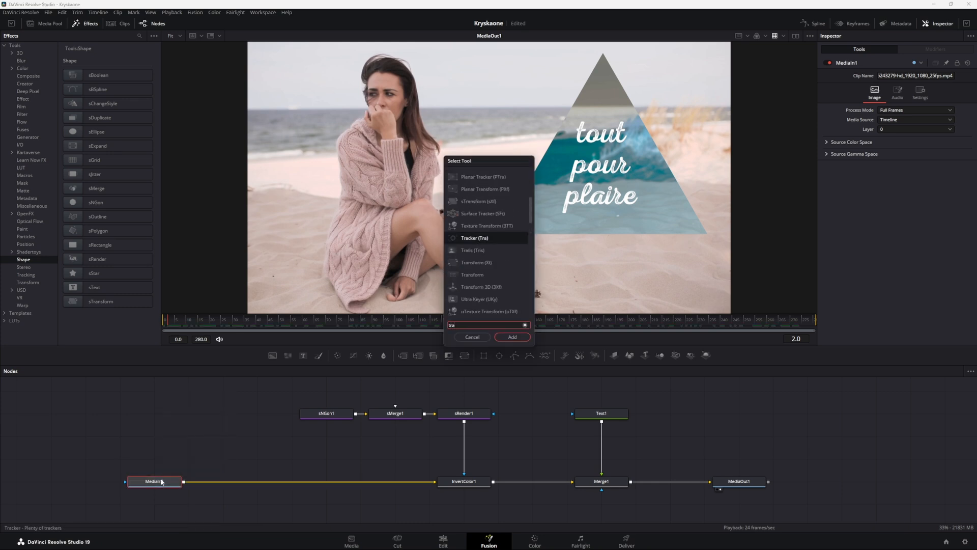
left_click(467, 240)
left_click(510, 339)
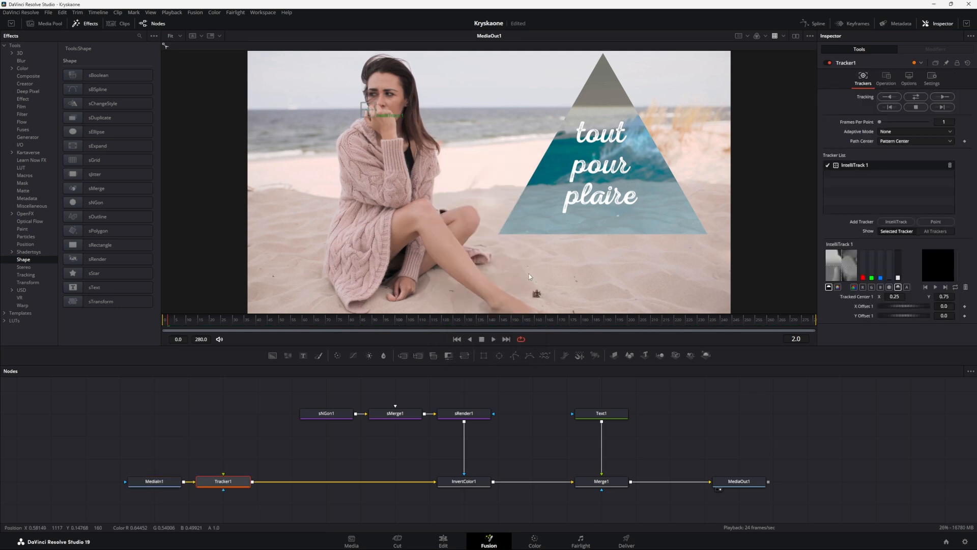
- From frame 0, place the IntelliTrack 1 point on the small dark object in the sand and track it forward through the clip
left_click(163, 322)
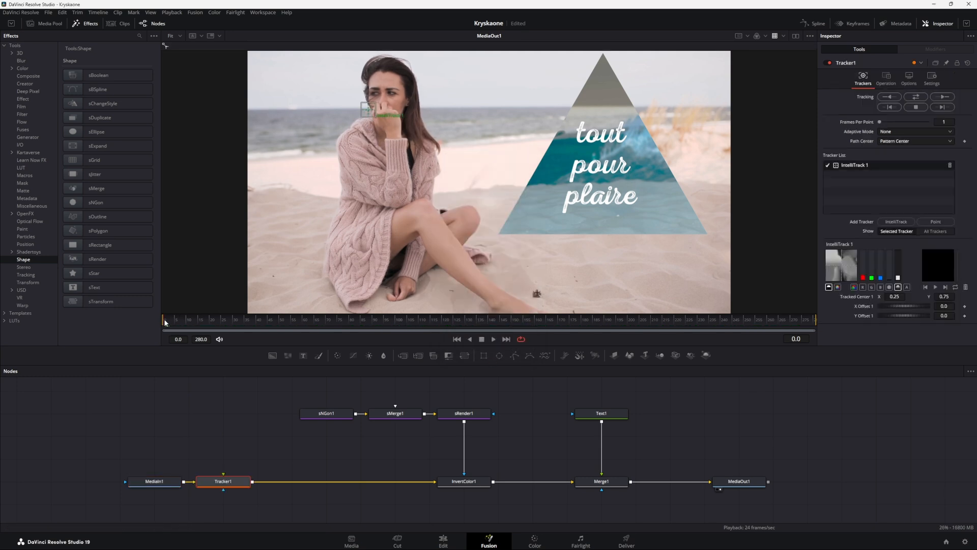
mouse_move(368, 111)
left_mouse_down()
mouse_move(534, 262)
mouse_move(535, 294)
left_mouse_up()
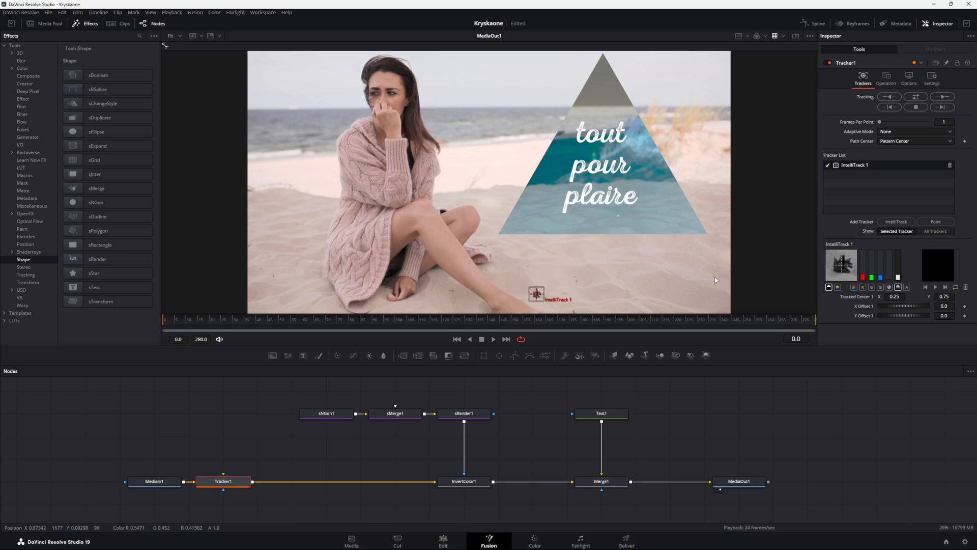
left_click(944, 97)
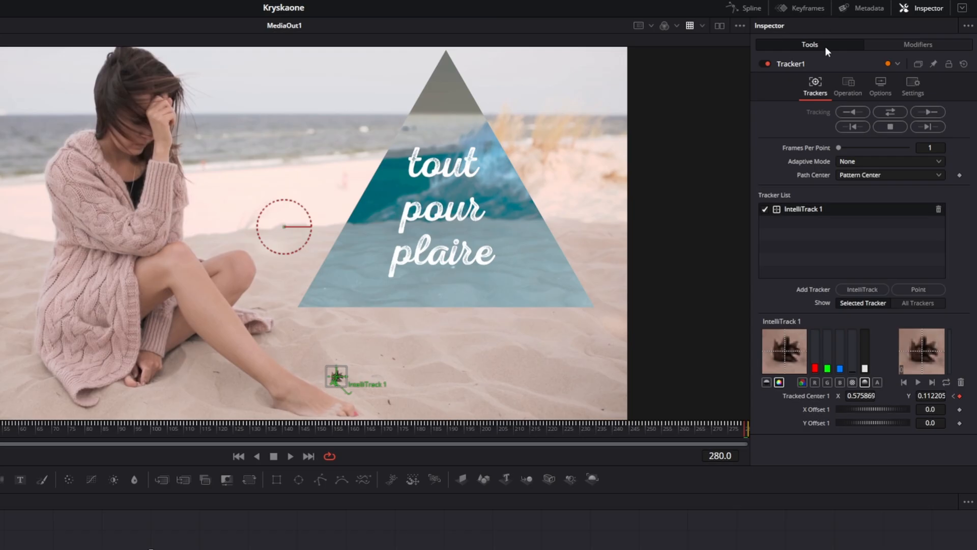
- Set Tracker1's operation to Match Move with merge on BG only, and scrub through the clip to frame 150 to check the stabilization
left_click(847, 84)
left_click(865, 111)
left_click(865, 138)
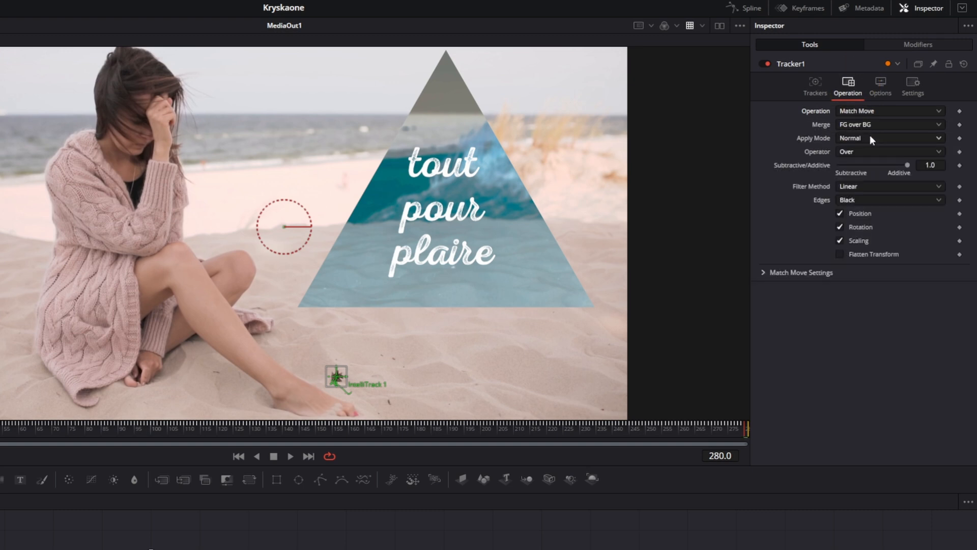
left_click(862, 122)
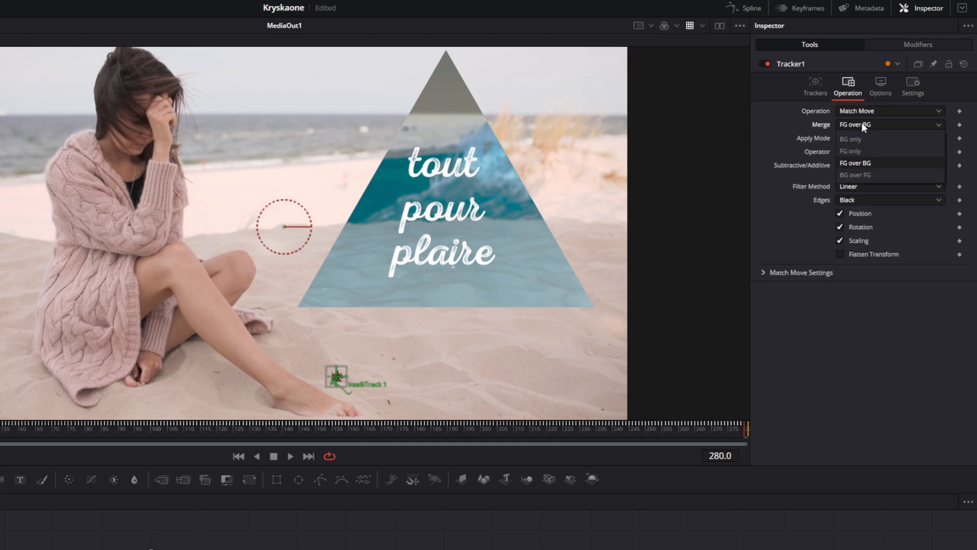
left_click(862, 137)
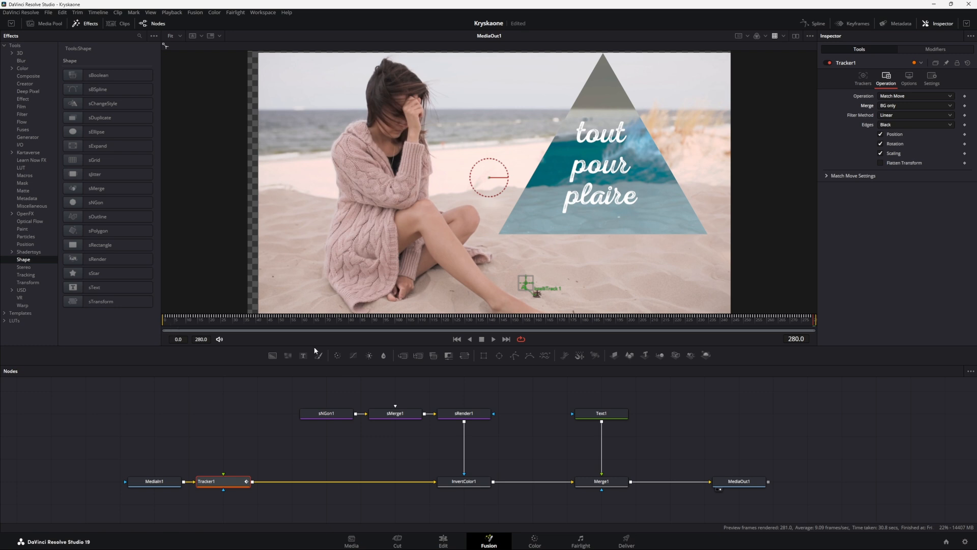
left_click_drag(170, 321, 514, 323)
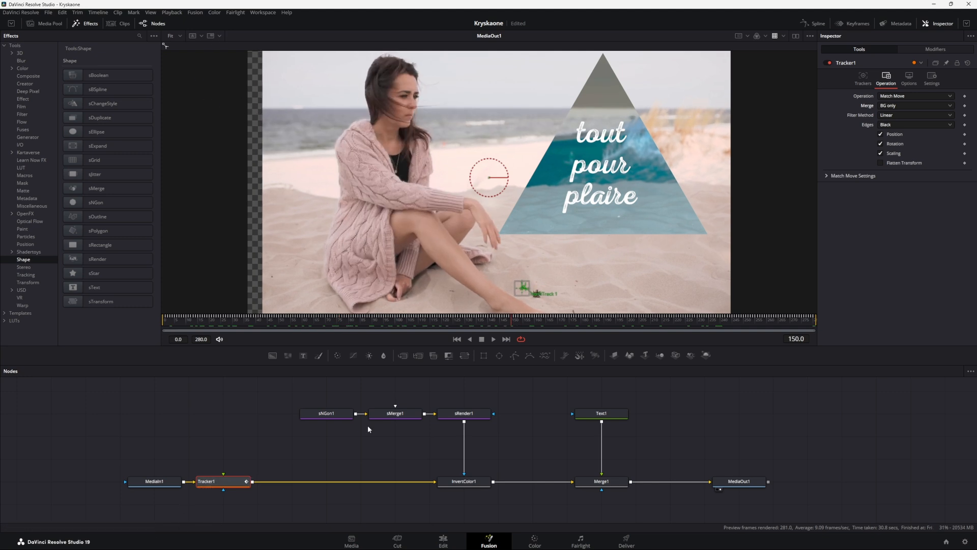
- Insert a Transform node after Tracker1 with Size 1.106 to cover the empty frame edges, and play the result from frame 2
left_click(464, 356)
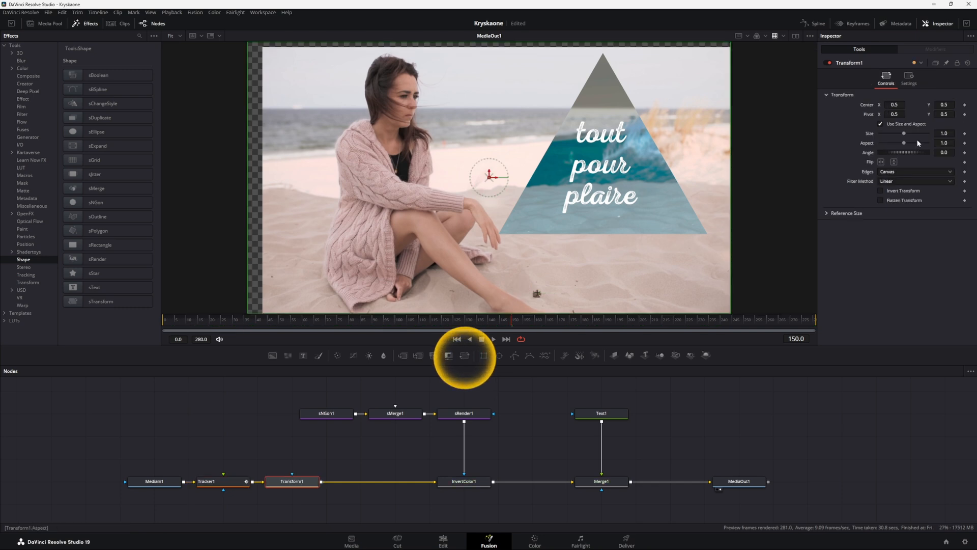
left_click_drag(943, 132, 963, 133)
left_click(193, 321)
left_click_drag(195, 327, 777, 300)
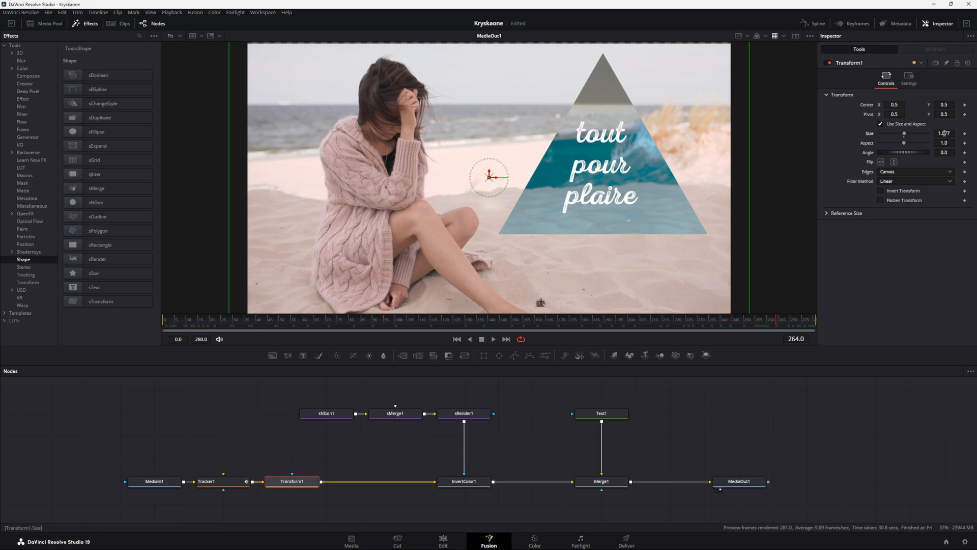
left_click_drag(944, 135, 959, 134)
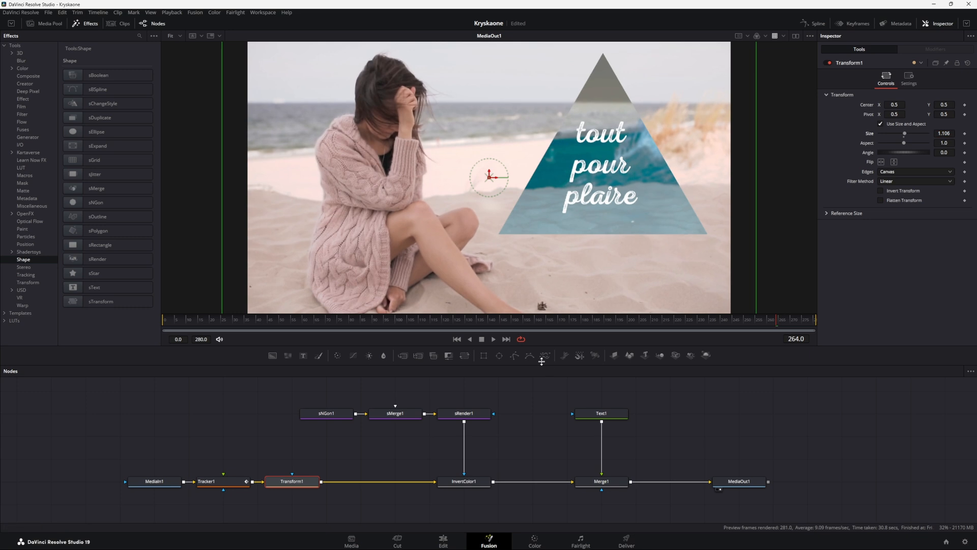
left_click(169, 320)
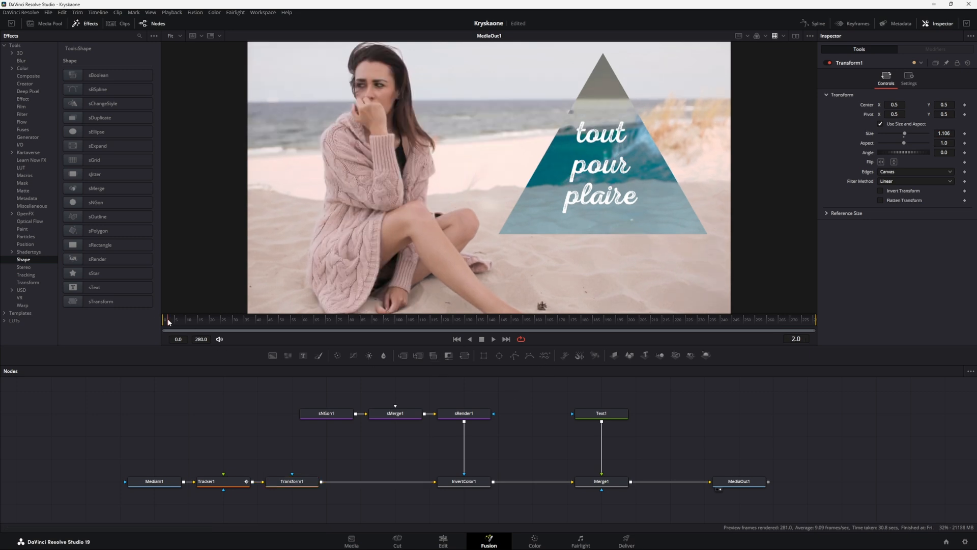
key("space")
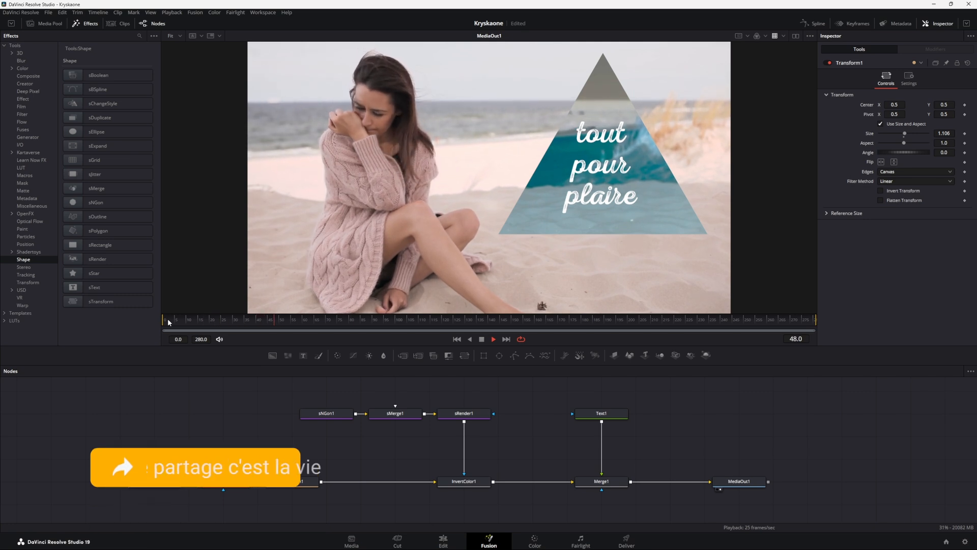